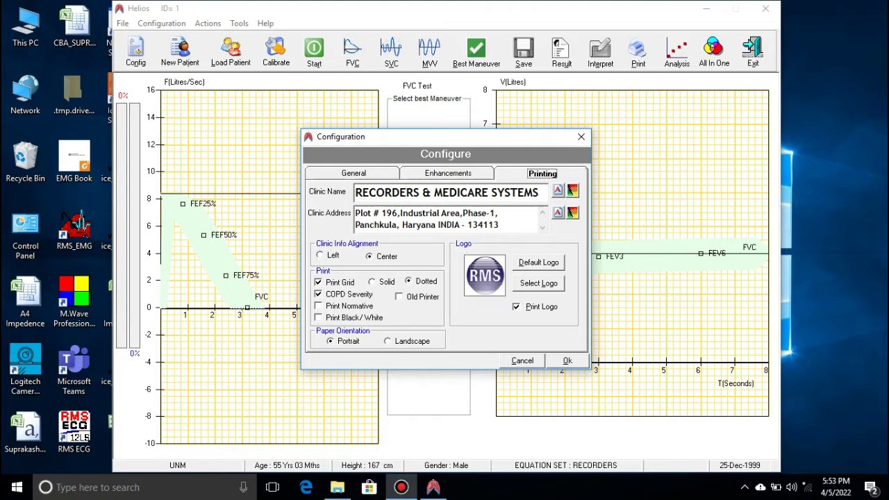
Confirm the configuration settings, then exit and relaunch RMS Helios from its desktop icon
{"action": "key", "text": "ctrl+Tab"}
{"action": "key", "text": "Return"}
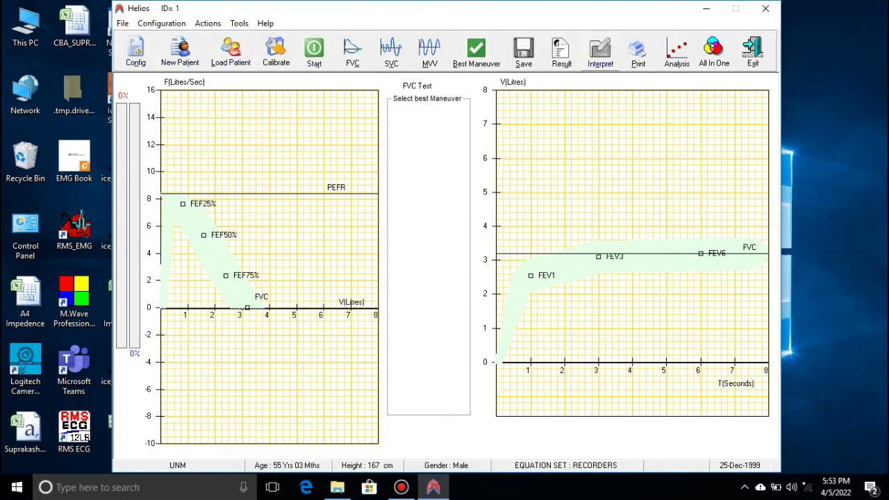
{"action": "left_click", "coordinate": [753, 50]}
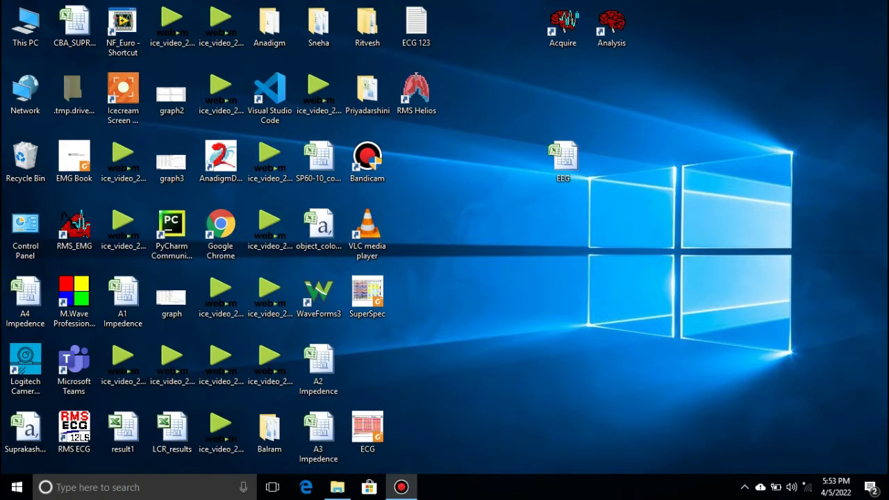
{"action": "double_click", "coordinate": [416, 92]}
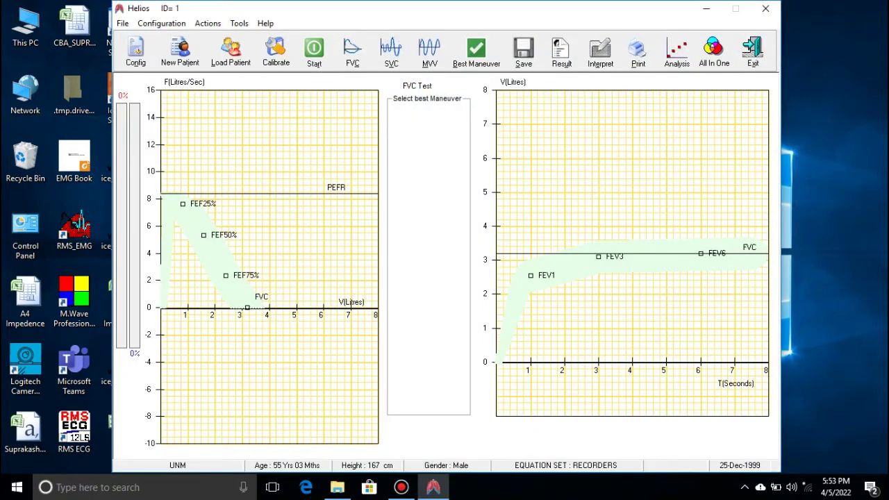
Run the transducer calibration check, stopping once the volume reads 5604.21 ml
{"action": "left_click", "coordinate": [276, 52]}
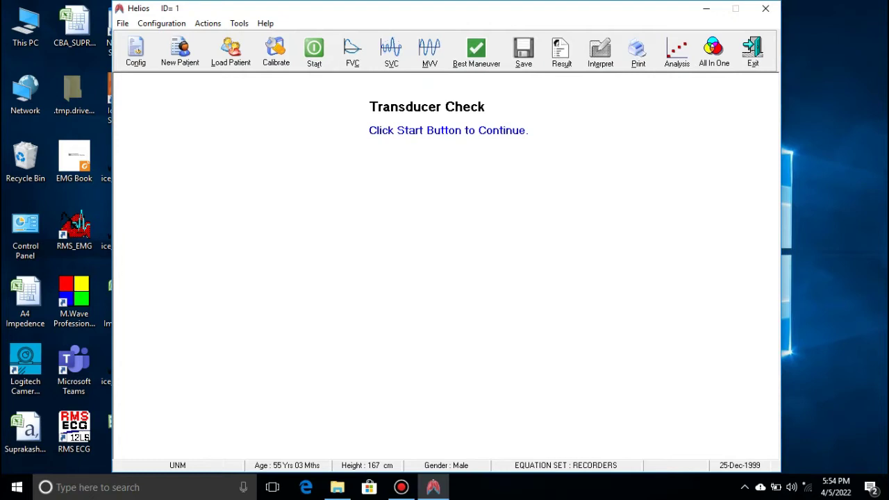
{"action": "left_click", "coordinate": [314, 52]}
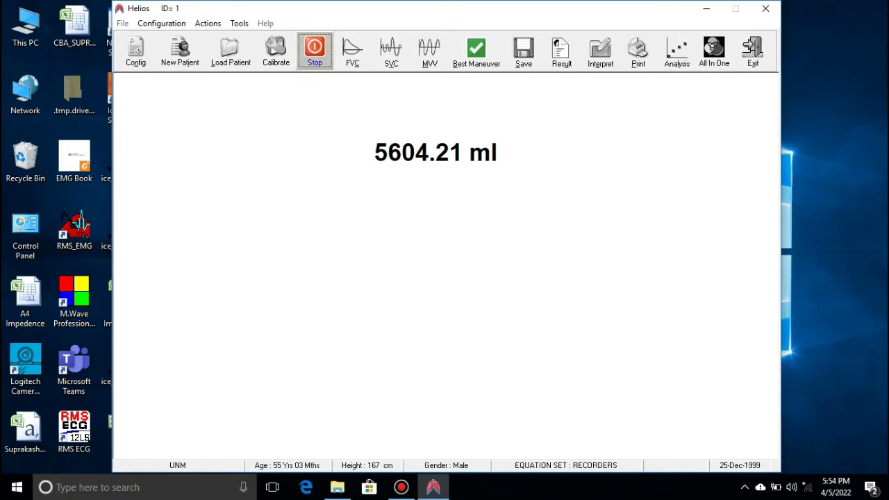
{"action": "left_click", "coordinate": [315, 50]}
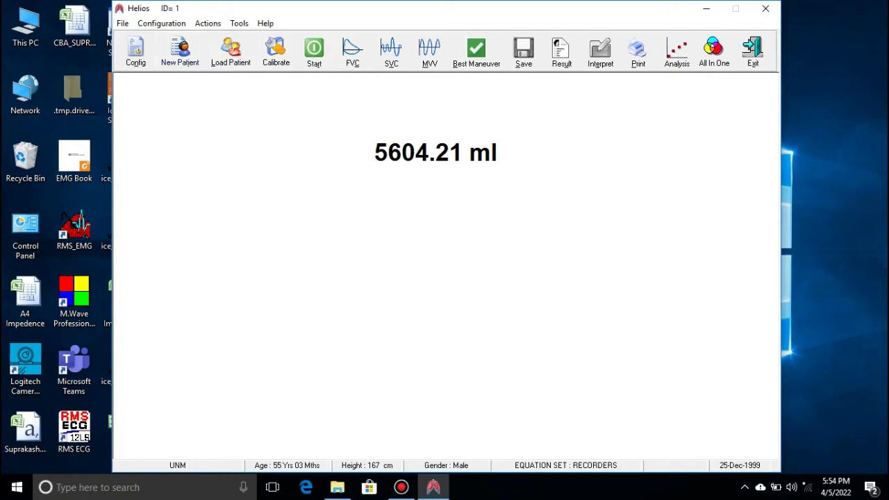
Create a new patient with auto-generated ID 2, height in centimetres and Smoker set to No
{"action": "left_click", "coordinate": [180, 50]}
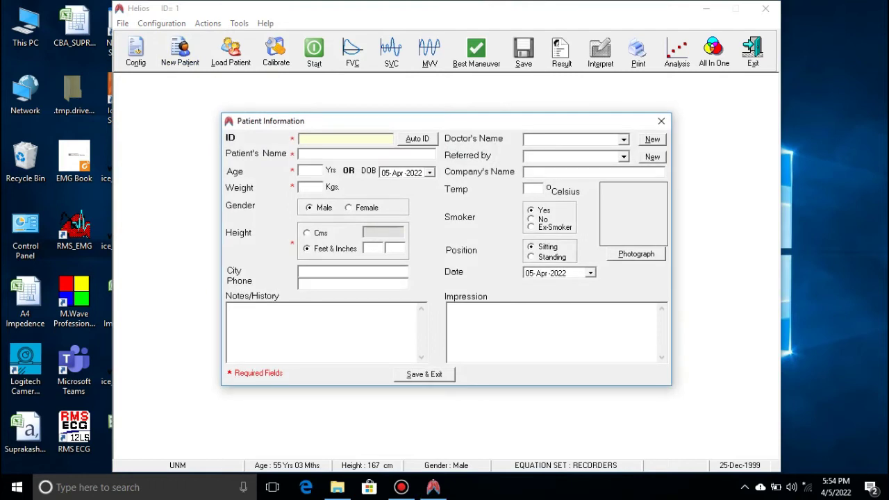
{"action": "left_click", "coordinate": [417, 139]}
{"action": "left_click", "coordinate": [309, 233]}
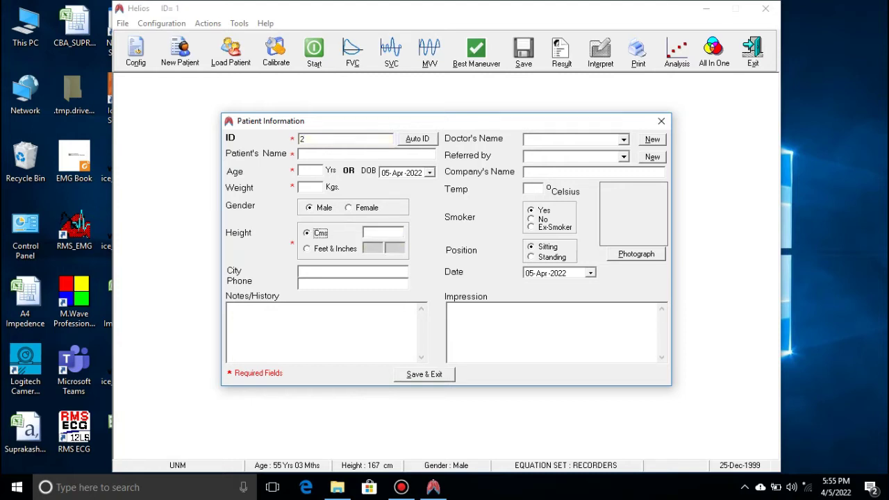
{"action": "left_click", "coordinate": [383, 233]}
{"action": "left_click", "coordinate": [532, 219]}
Enter the new patient's full name, correcting typos along the way
{"action": "left_click", "coordinate": [366, 154]}
{"action": "type", "text": "A"}
{"action": "key", "text": "BackSpace"}
{"action": "type", "text": "DIBUL"}
{"action": "key", "text": "BackSpace"}
{"action": "key", "text": "BackSpace"}
{"action": "key", "text": "BackSpace"}
{"action": "key", "text": "BackSpace"}
Enter age 24, weight 79 kg and height 177 cm, then save and close the record
{"action": "type", "text": "24"}
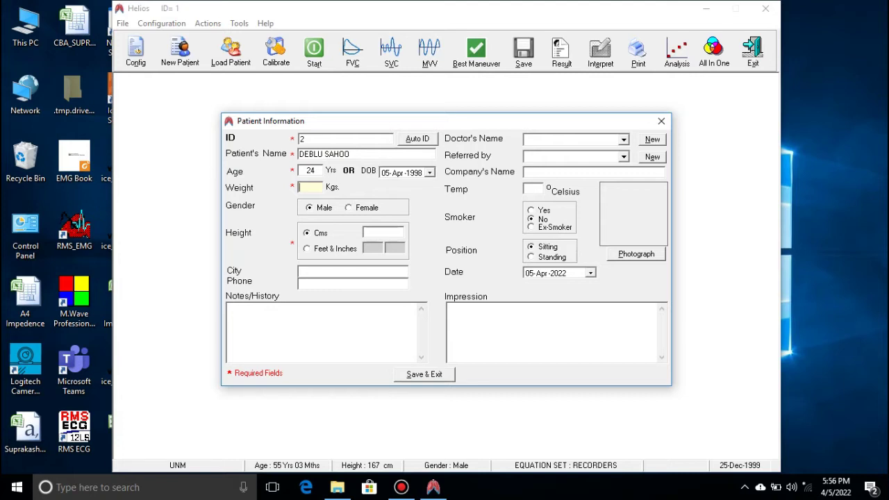
{"action": "type", "text": "78"}
{"action": "key", "text": "BackSpace"}
{"action": "type", "text": "9"}
{"action": "type", "text": "178"}
{"action": "key", "text": "Tab"}
{"action": "key", "text": "alt+s"}
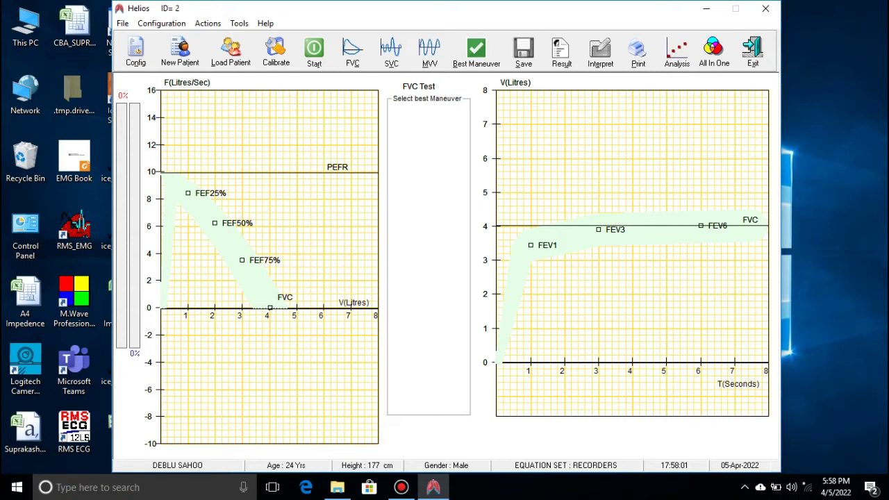
{"action": "left_click", "coordinate": [352, 52]}
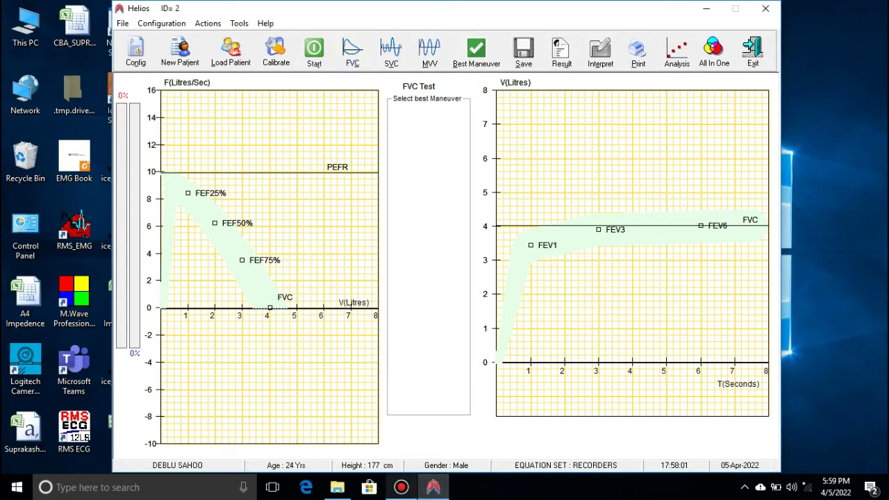
Start a new Bandicam recording and switch Helios to the FVC test view
{"action": "left_click", "coordinate": [401, 487]}
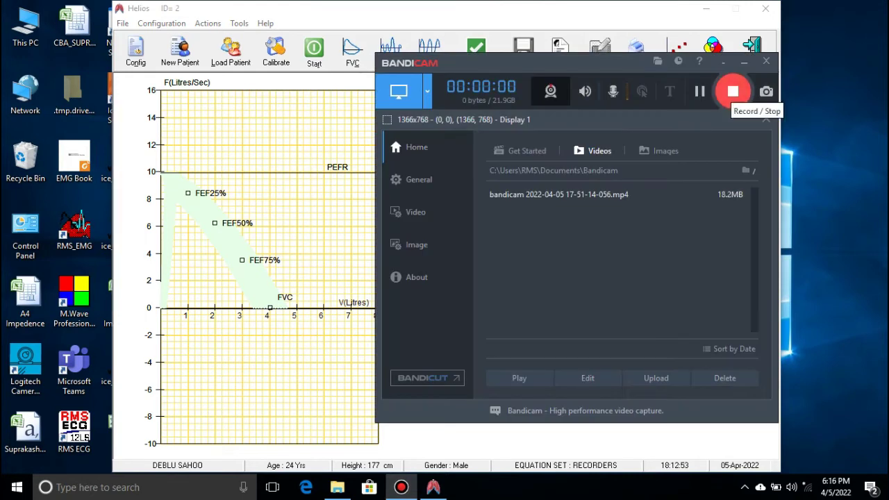
{"action": "left_click", "coordinate": [744, 61]}
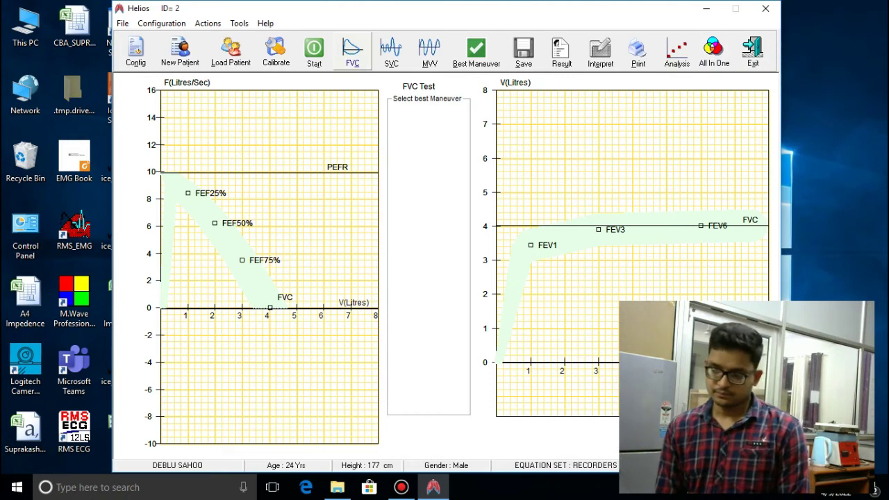
{"action": "left_click", "coordinate": [353, 50]}
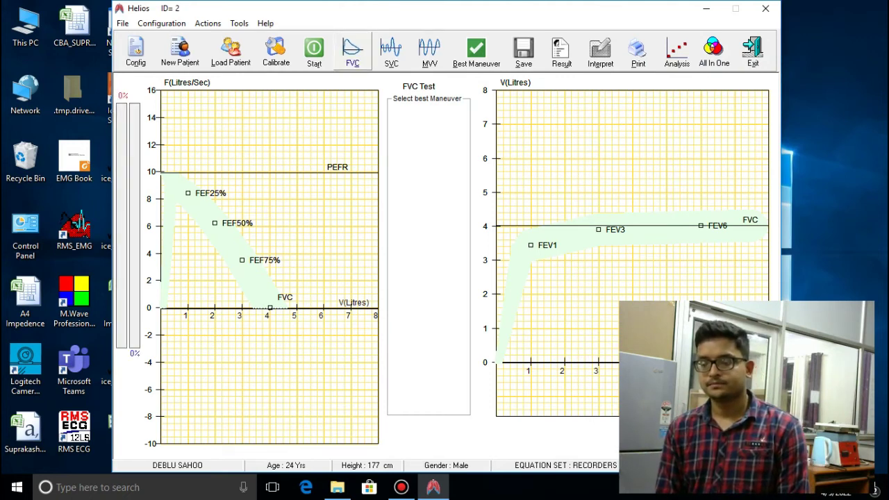
Run a Pre Medication FVC test to record Maneuver1
{"action": "left_click", "coordinate": [314, 50]}
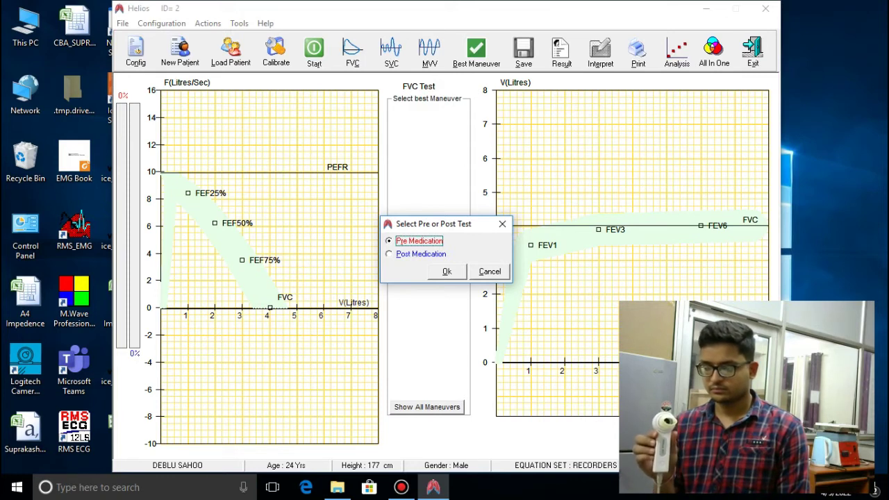
{"action": "left_click", "coordinate": [447, 271]}
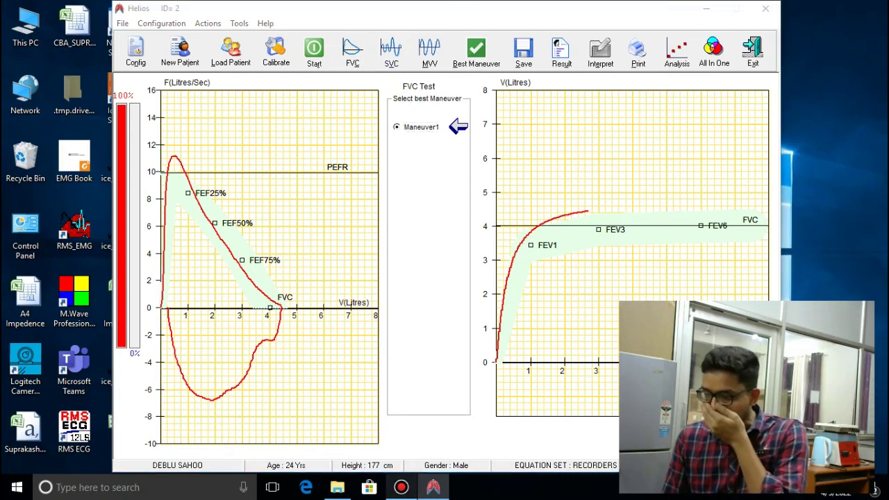
Check Bandicam, minimize it, and switch Helios to the empty SVC test screen
{"action": "left_click", "coordinate": [401, 487]}
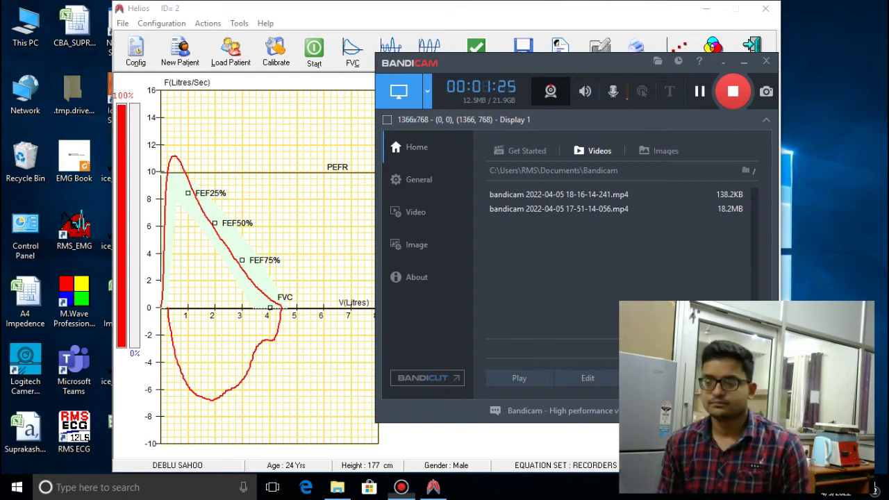
{"action": "left_click", "coordinate": [723, 61]}
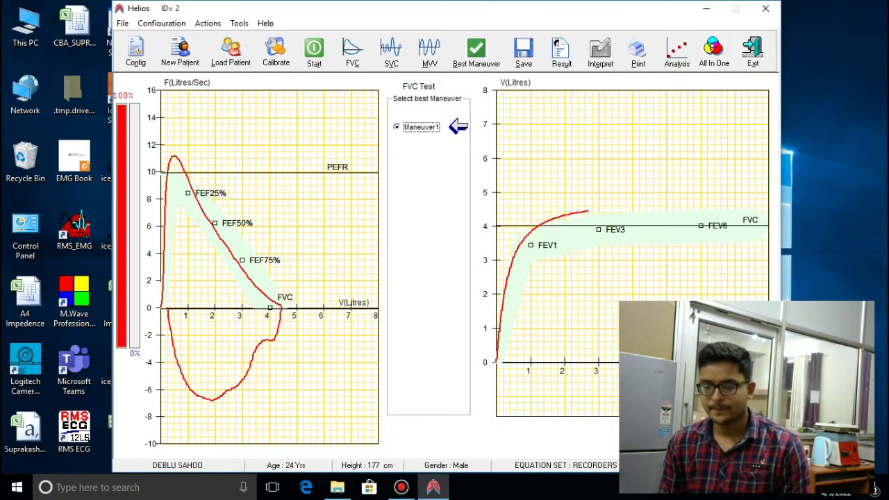
{"action": "left_click", "coordinate": [391, 50]}
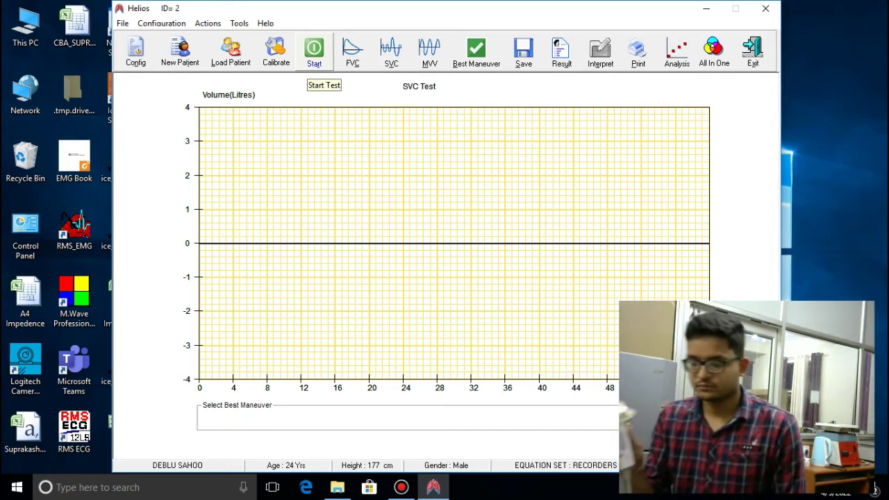
Start the SVC test and perform the slow vital capacity maneuver
{"action": "left_click", "coordinate": [314, 50]}
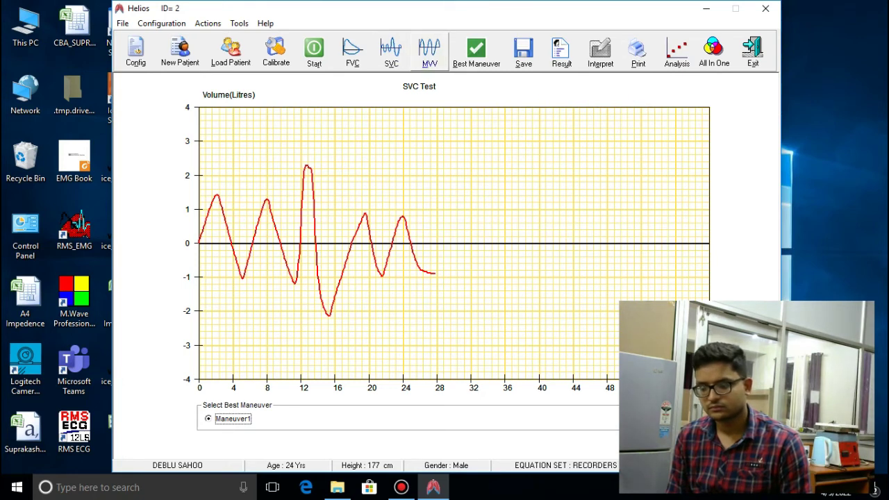
Switch to the MVV test and record a maximum voluntary ventilation maneuver
{"action": "left_click", "coordinate": [430, 50]}
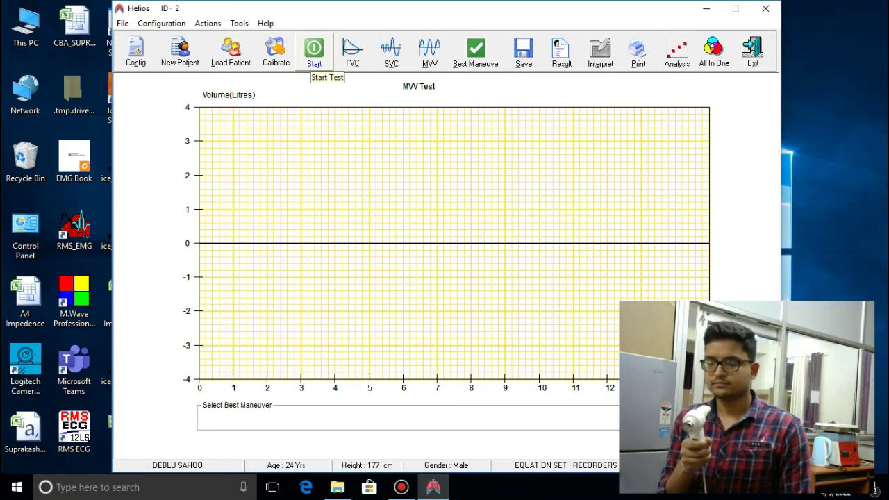
{"action": "left_click", "coordinate": [314, 50]}
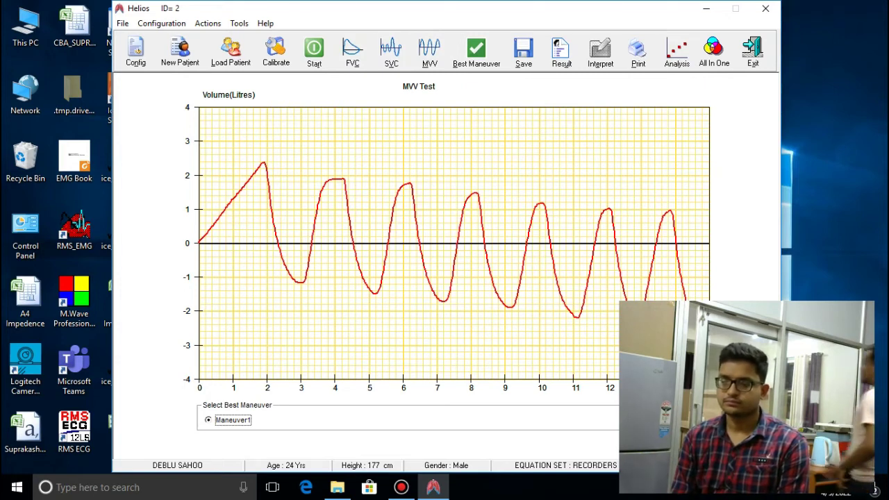
Review the FVC, SVC and MVV results, then save the test as Test1_05-Apr-2022.spr
{"action": "left_click", "coordinate": [352, 50]}
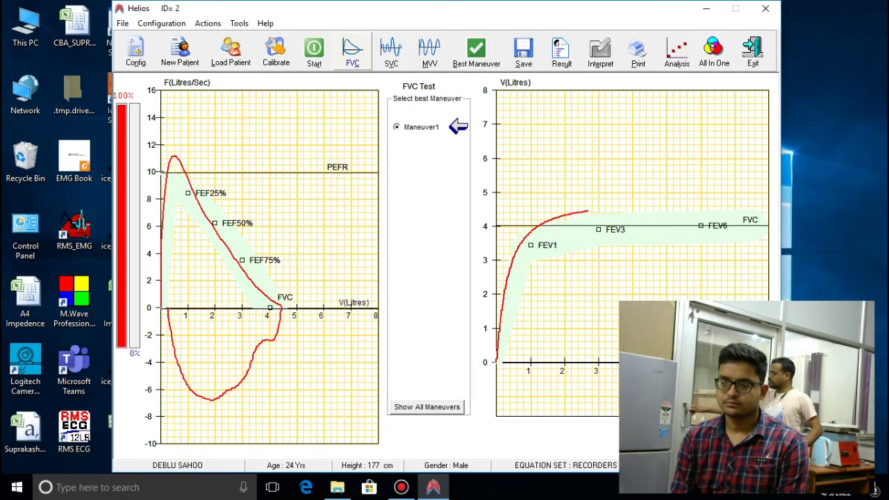
{"action": "left_click", "coordinate": [391, 50]}
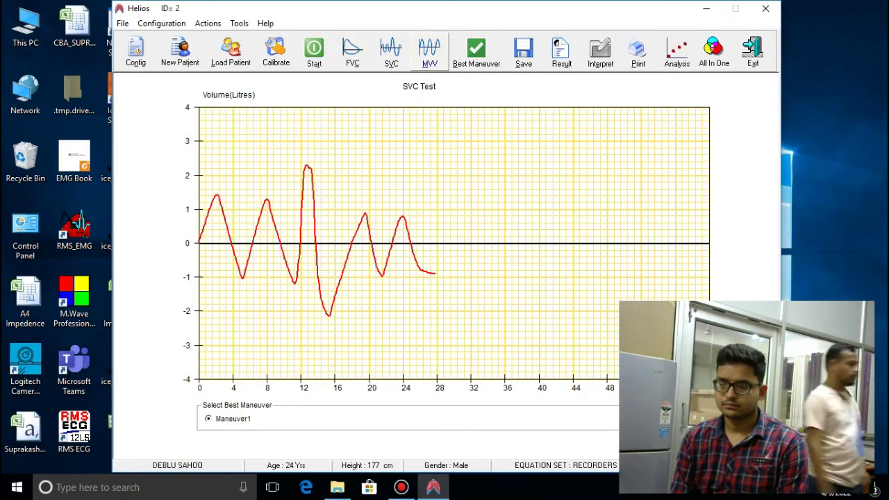
{"action": "left_click", "coordinate": [430, 50]}
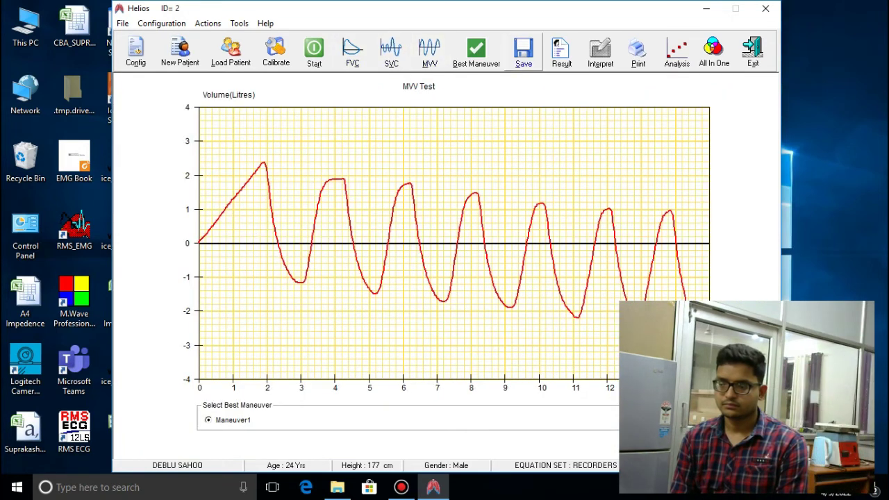
{"action": "left_click", "coordinate": [524, 52]}
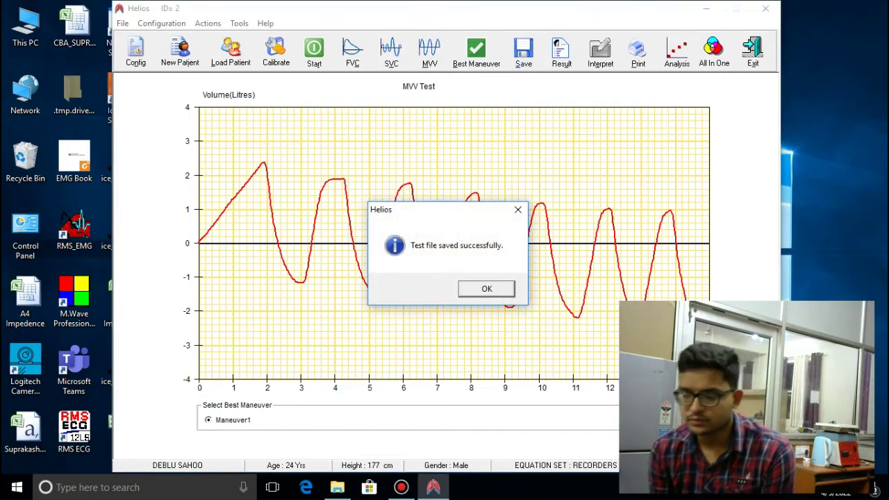
{"action": "key", "text": "Return"}
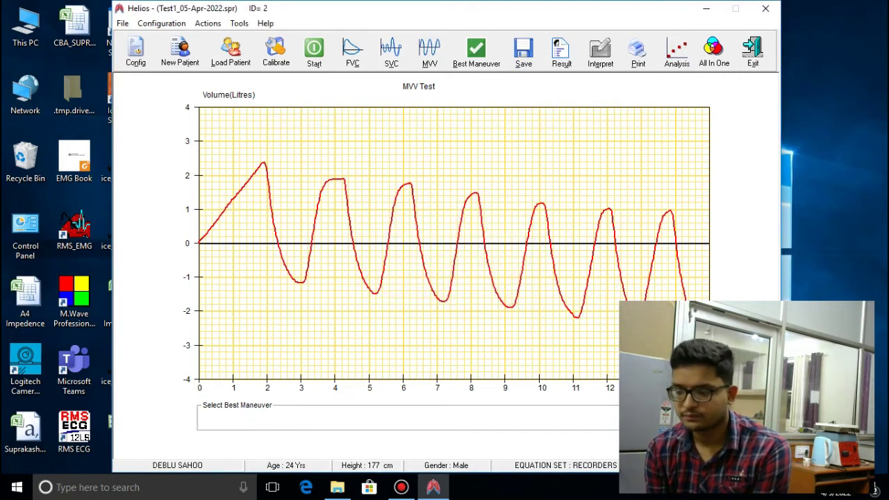
Look over the FVC and SVC graphs, then start a new post-medication MVV recording
{"action": "left_click", "coordinate": [352, 52]}
{"action": "left_click", "coordinate": [391, 52]}
{"action": "left_click", "coordinate": [429, 52]}
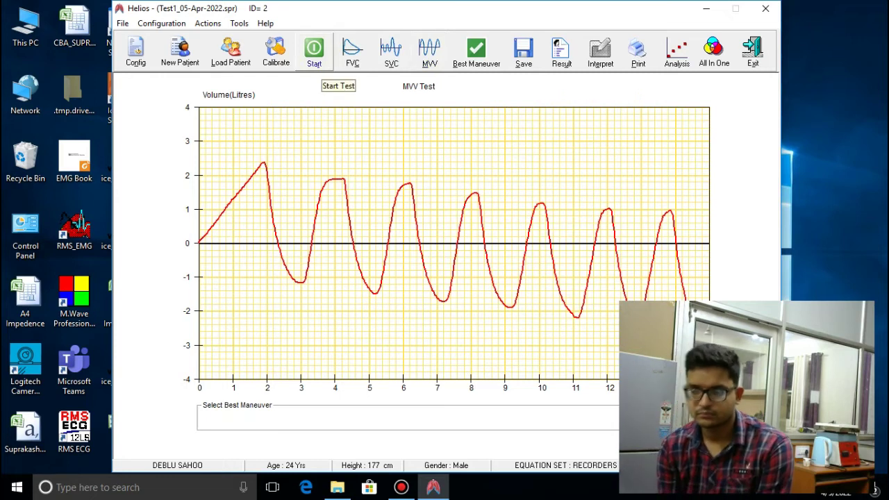
{"action": "left_click", "coordinate": [314, 52]}
{"action": "key", "text": "Tab"}
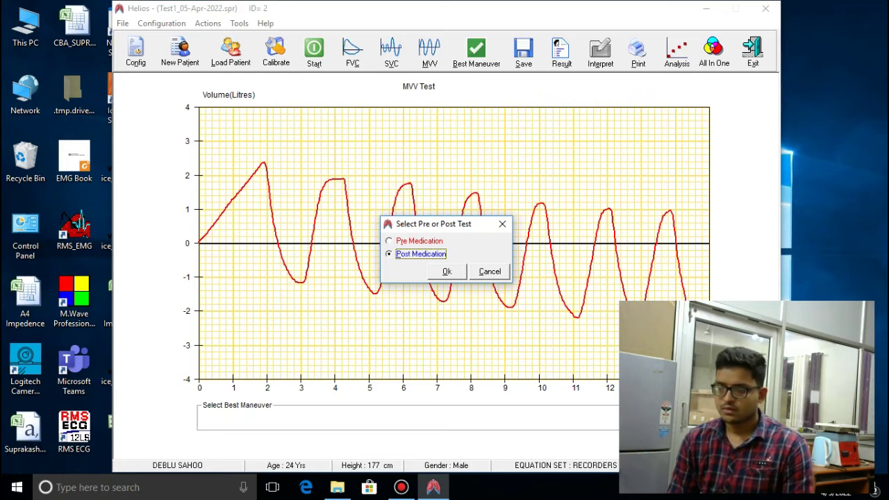
{"action": "key", "text": "Return"}
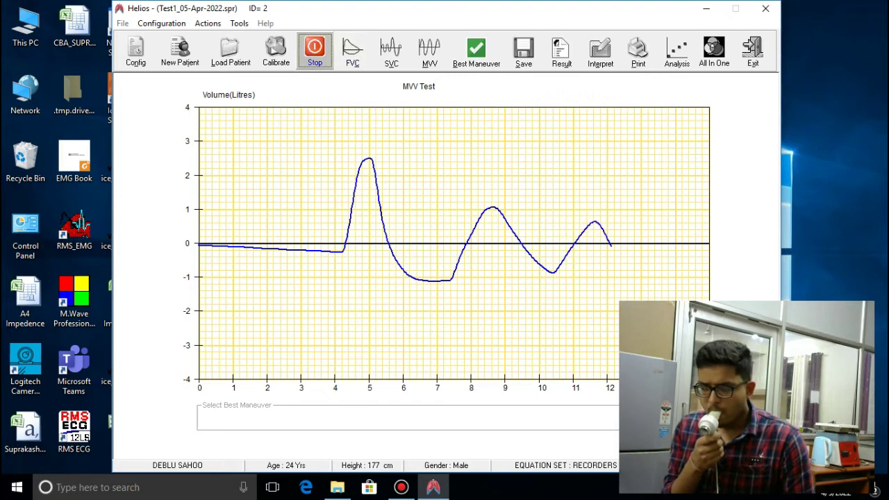
Stop the MVV recording, glance at FVC, and return to the MVV graph with both traces
{"action": "left_click", "coordinate": [314, 53]}
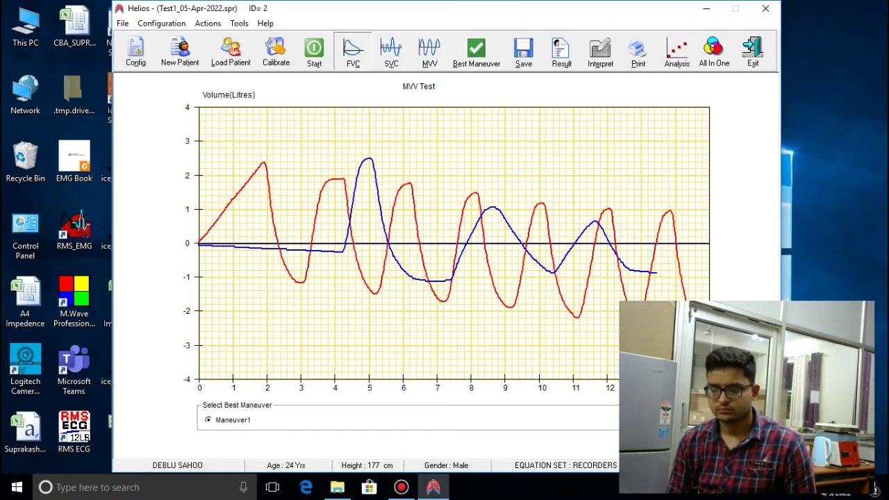
{"action": "left_click", "coordinate": [352, 50]}
{"action": "left_click", "coordinate": [429, 51]}
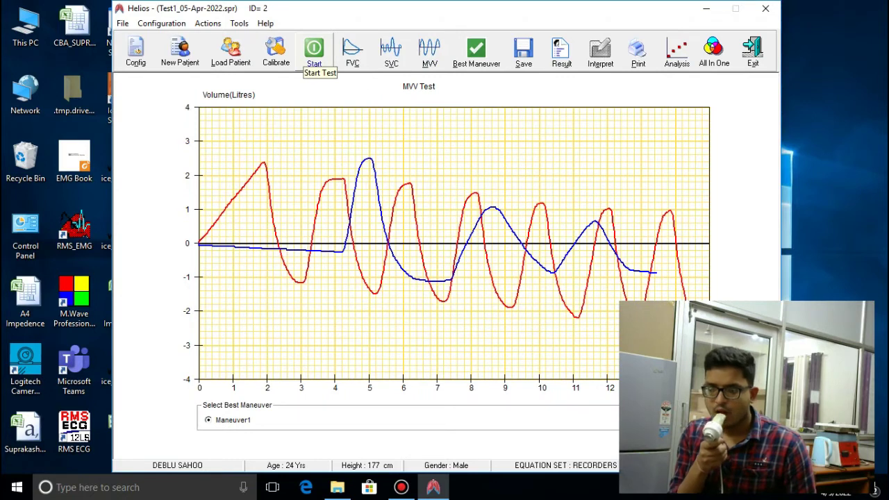
Record another MVV maneuver, accept it as Maneuver2 (92 vs 32), then show the SVC graph
{"action": "left_click", "coordinate": [314, 50]}
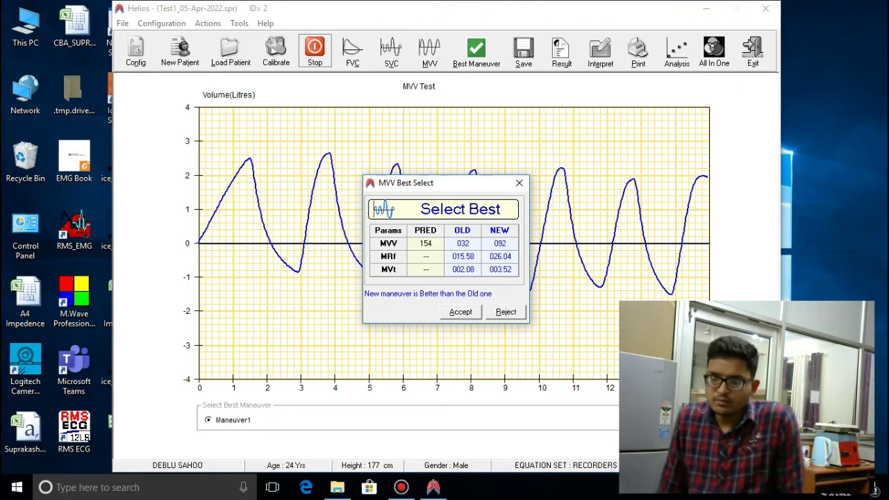
{"action": "key", "text": "Return"}
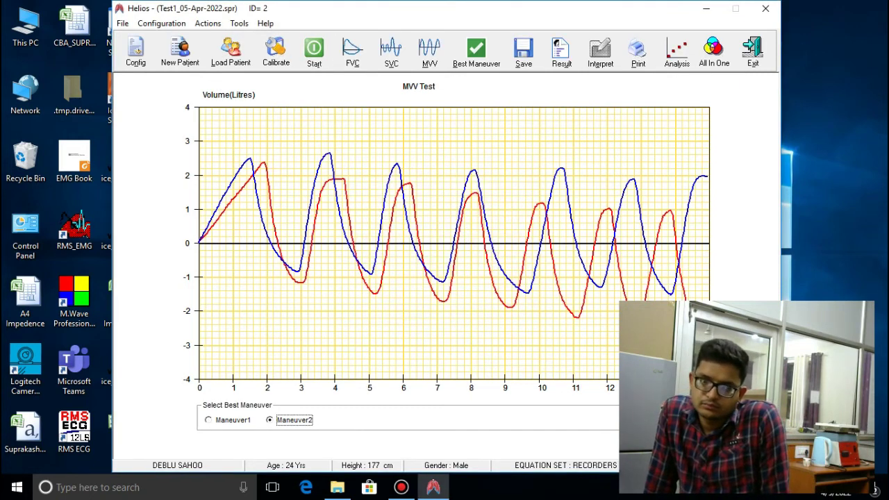
{"action": "left_click", "coordinate": [391, 52]}
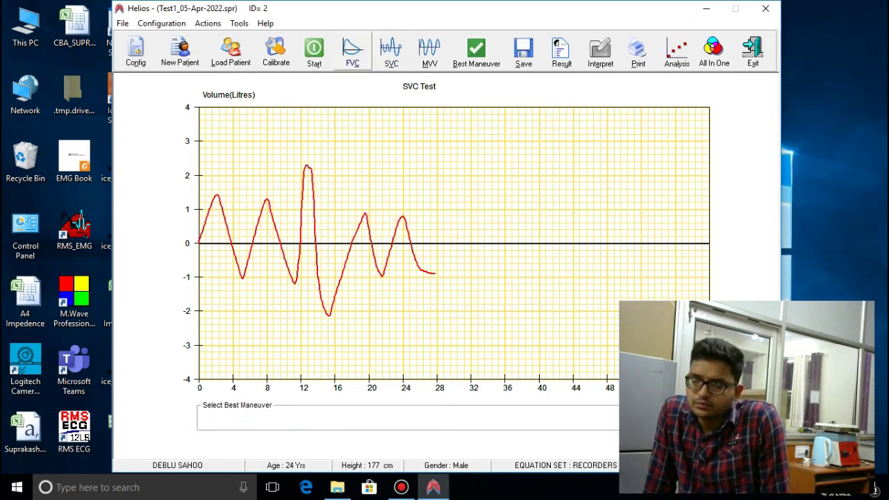
Record a post-medication FVC maneuver overlaying the earlier loops, then go back to SVC
{"action": "left_click", "coordinate": [352, 50]}
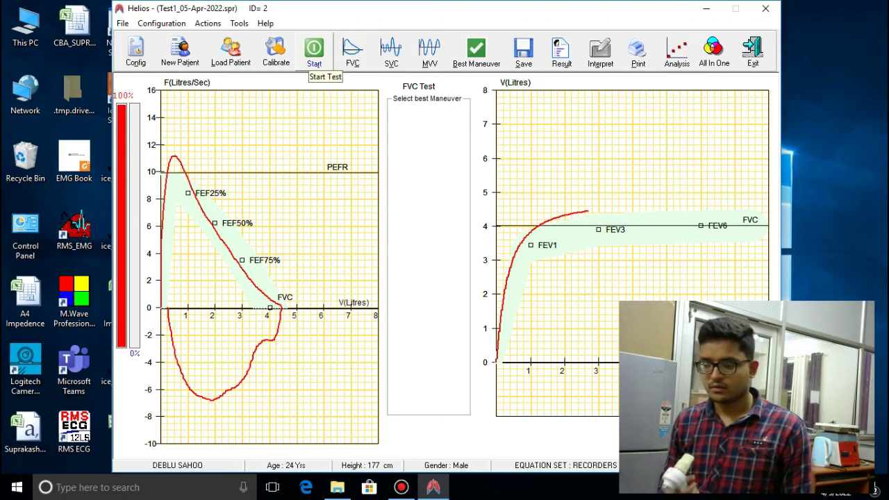
{"action": "left_click", "coordinate": [314, 54]}
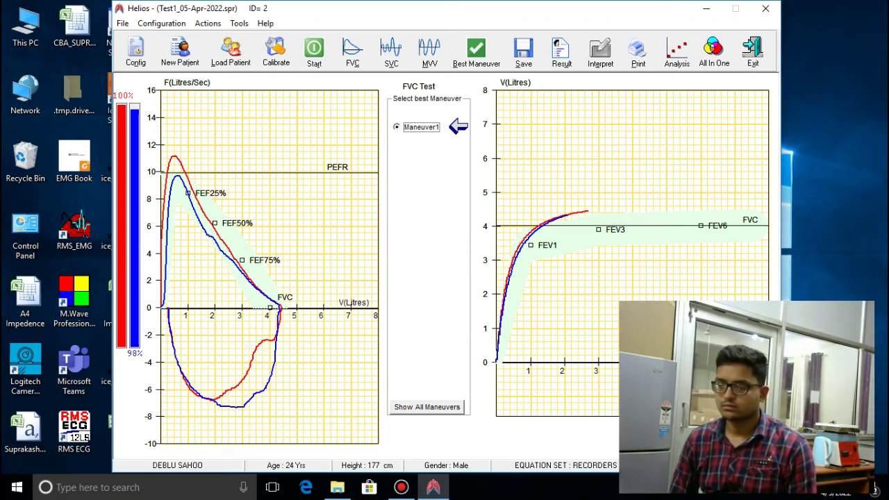
{"action": "left_click", "coordinate": [391, 50]}
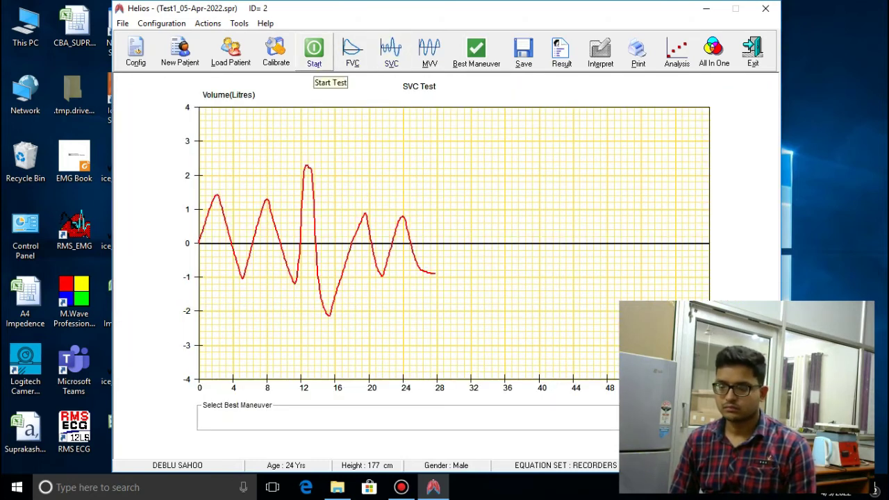
Record a post-medication SVC maneuver peaking near 2.5 L, then show the FVC results
{"action": "left_click", "coordinate": [314, 50]}
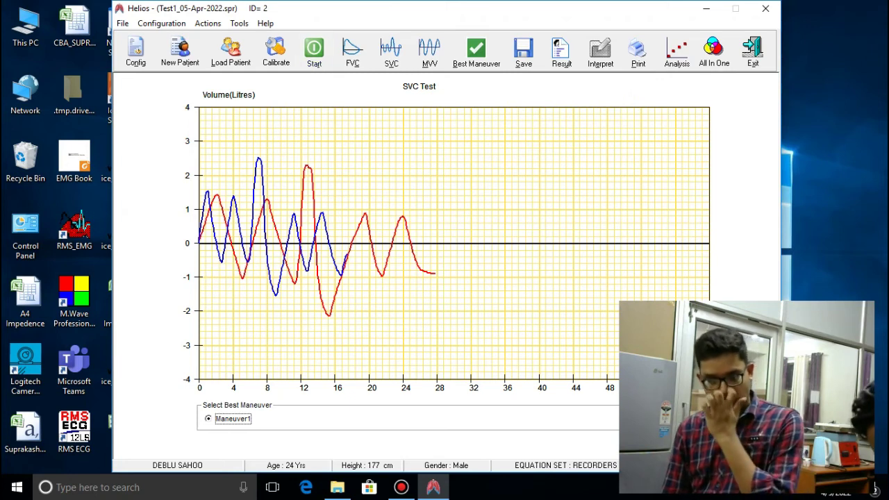
{"action": "left_click", "coordinate": [352, 52]}
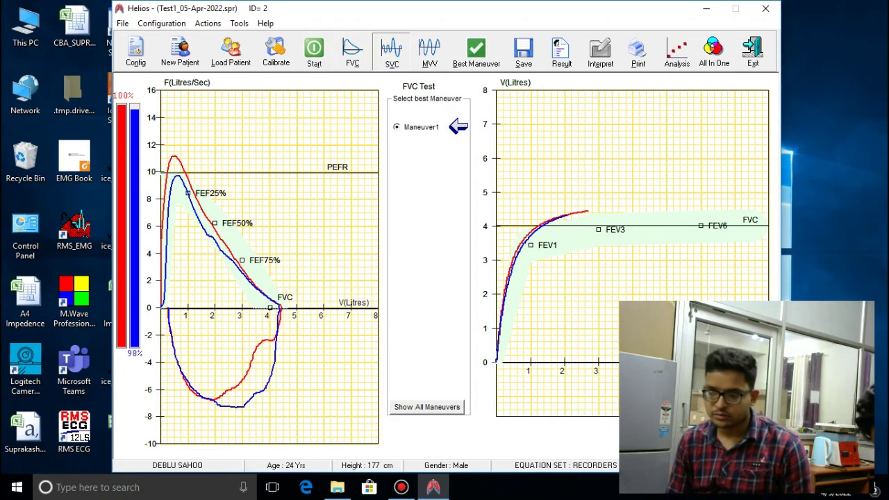
On the MVV graph, compare Maneuver1 and Maneuver2, leaving Maneuver2 selected as best
{"action": "left_click", "coordinate": [391, 52]}
{"action": "left_click", "coordinate": [429, 52]}
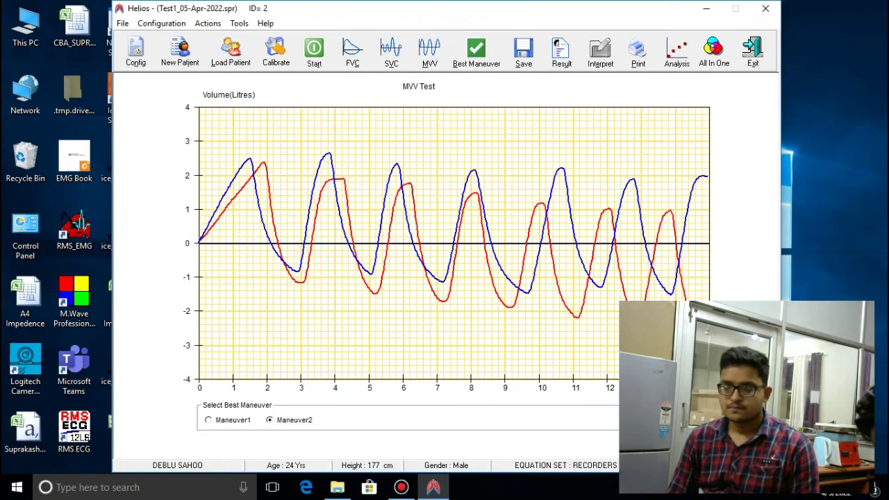
{"action": "left_click", "coordinate": [209, 420]}
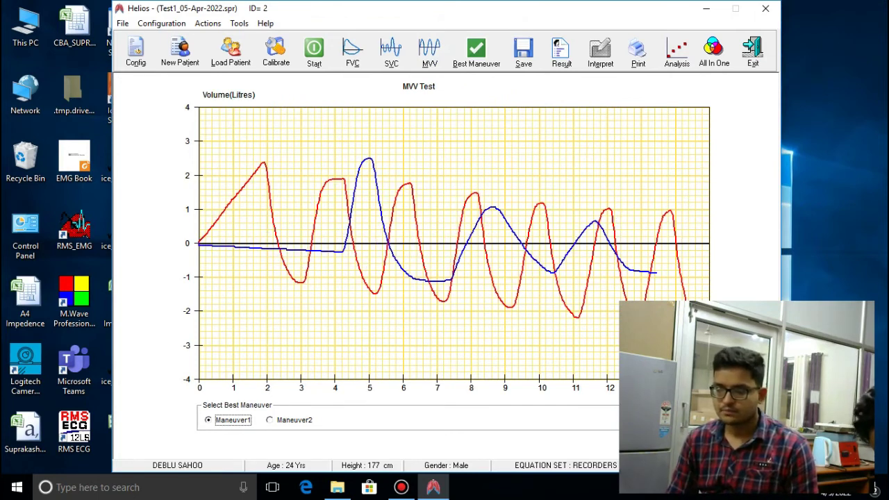
{"action": "left_click", "coordinate": [270, 420]}
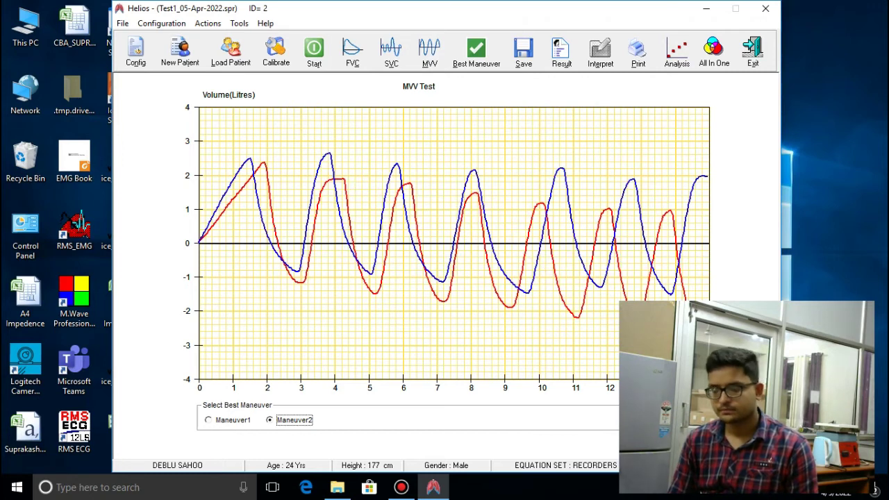
Check the FVC and SVC graphs, then save the test session
{"action": "left_click", "coordinate": [352, 50]}
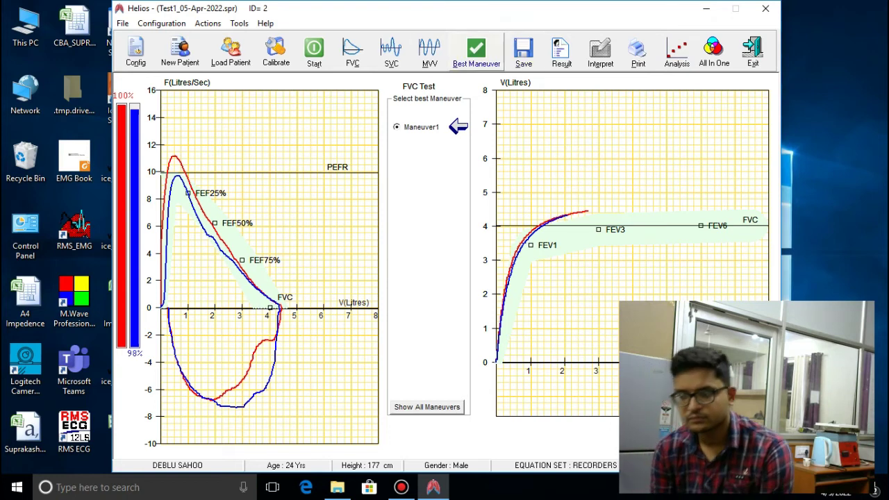
{"action": "left_click", "coordinate": [391, 52]}
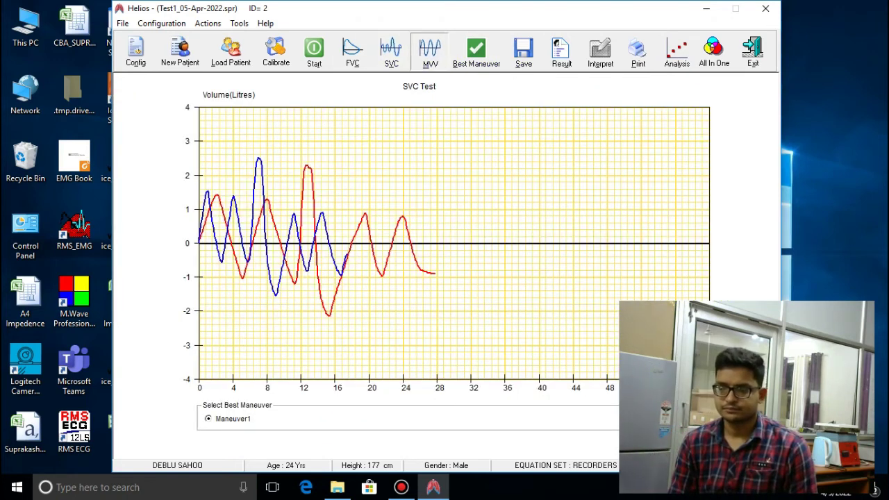
{"action": "left_click", "coordinate": [524, 50]}
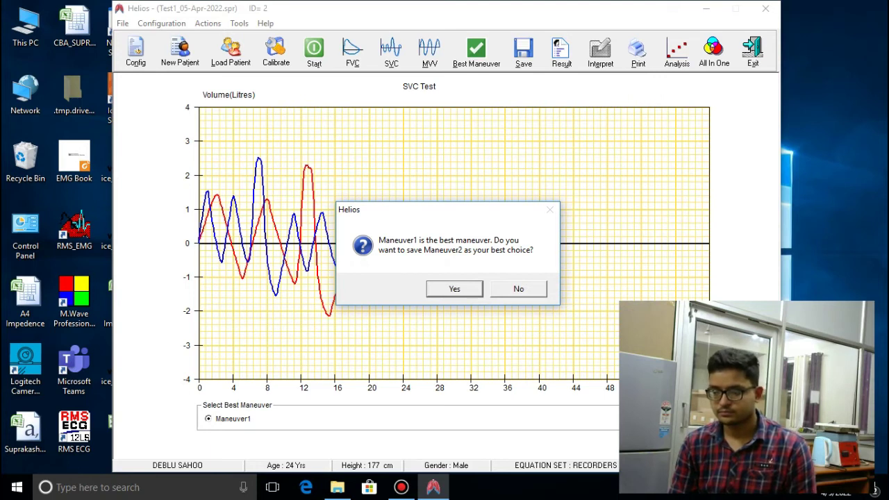
Confirm Maneuver2 as best MVV, overwrite Test1_05-Apr-2022.spr, and show the FVC results
{"action": "key", "text": "Return"}
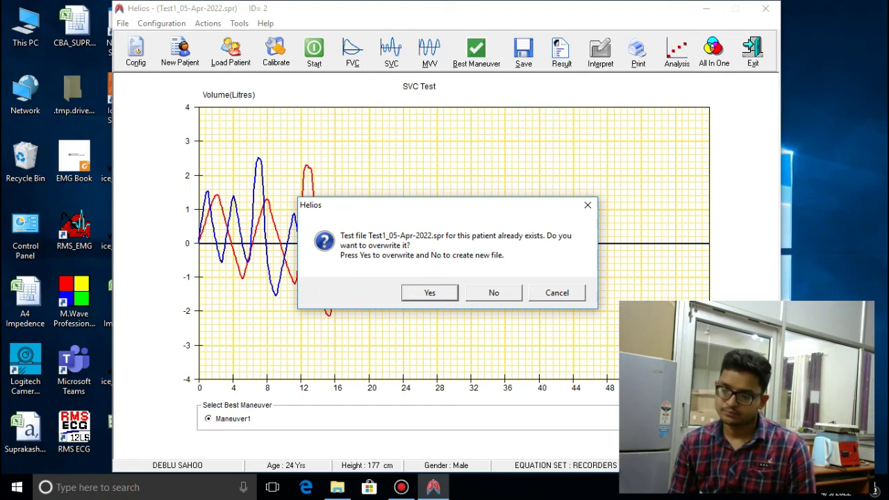
{"action": "key", "text": "Return"}
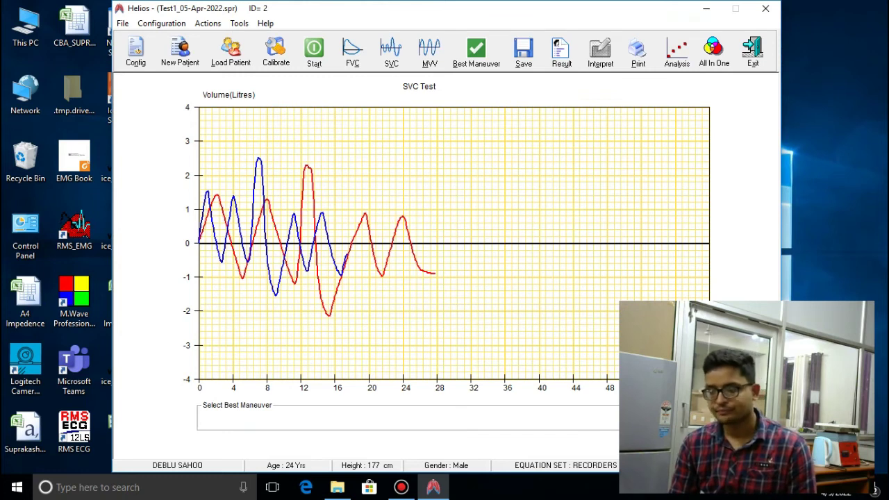
{"action": "left_click", "coordinate": [352, 50]}
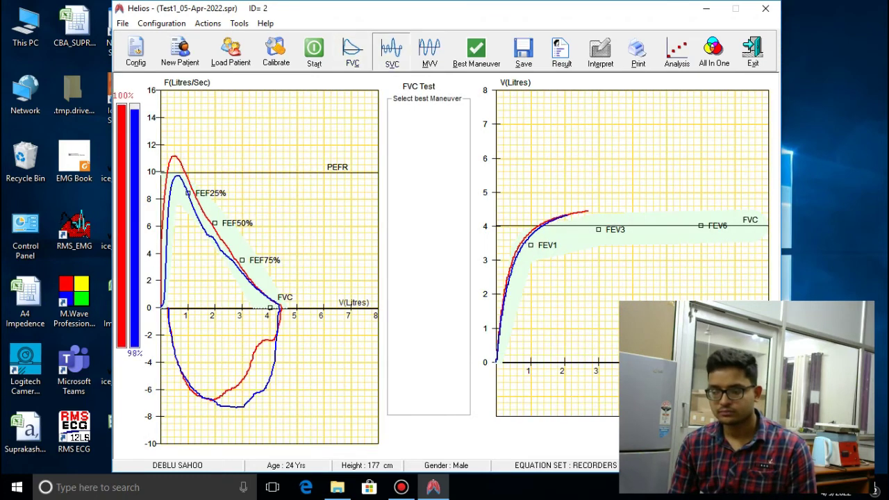
Reopen Test1_05-Apr-2022.spr from the patient list and view its SVC and MVV graphs
{"action": "left_click", "coordinate": [391, 50]}
{"action": "left_click", "coordinate": [429, 50]}
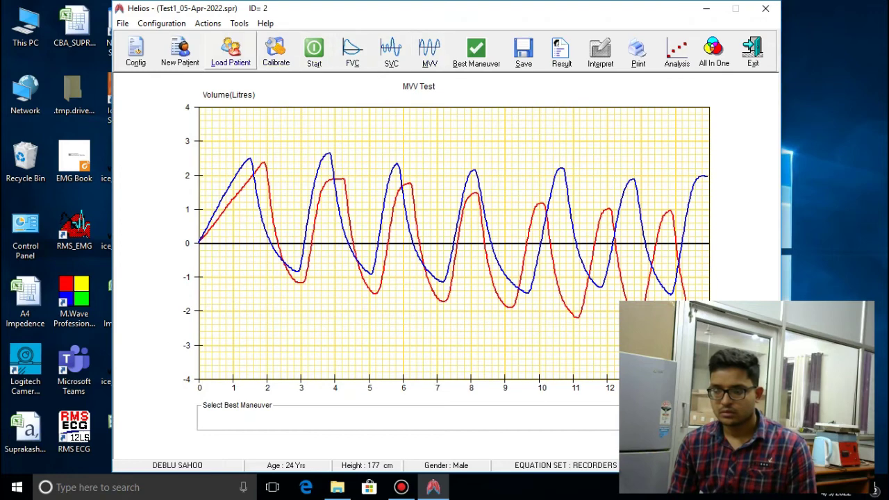
{"action": "left_click", "coordinate": [232, 50]}
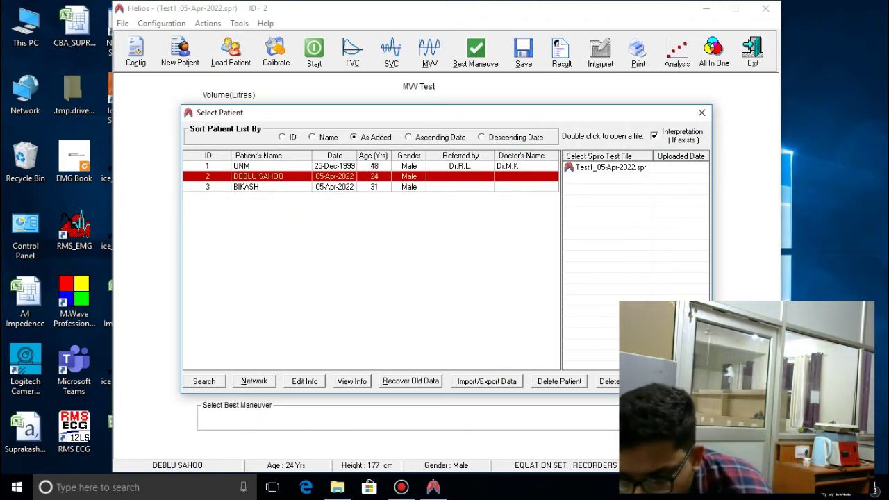
{"action": "left_click", "coordinate": [610, 168]}
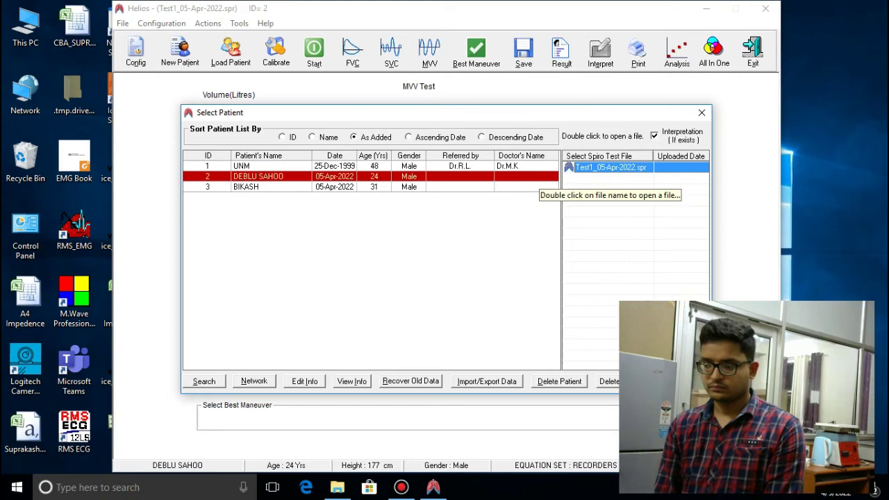
{"action": "double_click", "coordinate": [608, 168]}
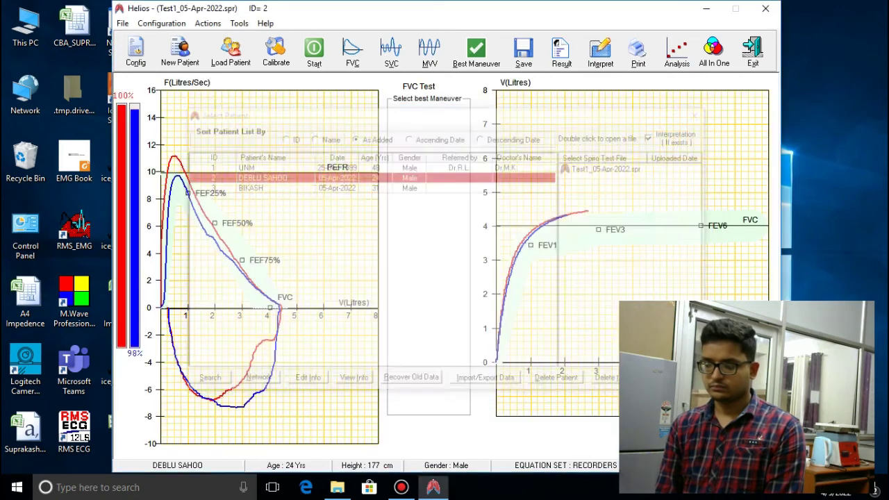
{"action": "left_click", "coordinate": [392, 48]}
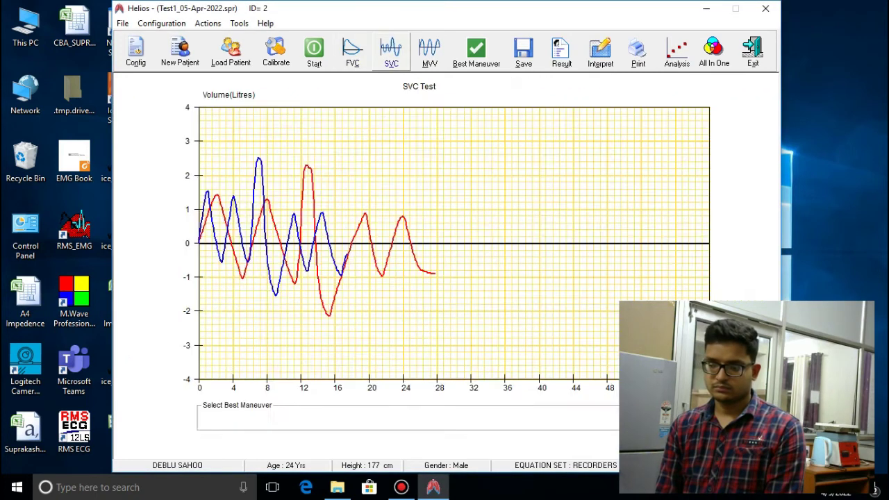
{"action": "left_click", "coordinate": [429, 48]}
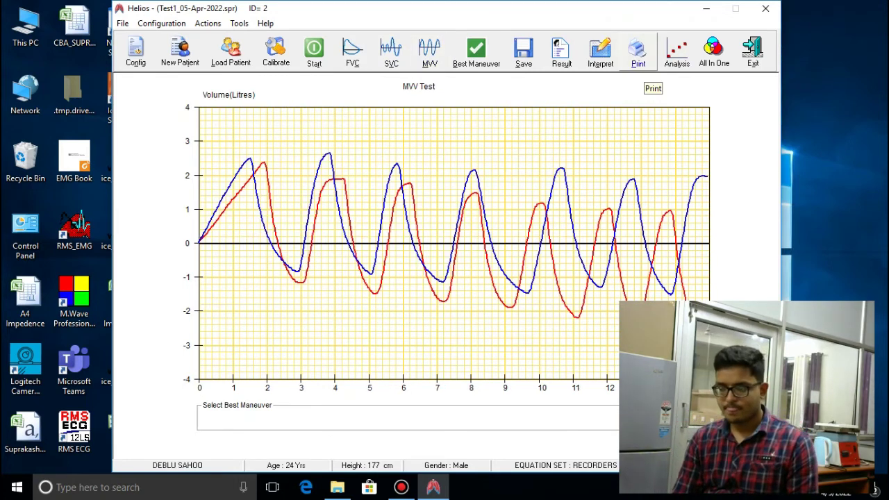
{"action": "left_click", "coordinate": [639, 56]}
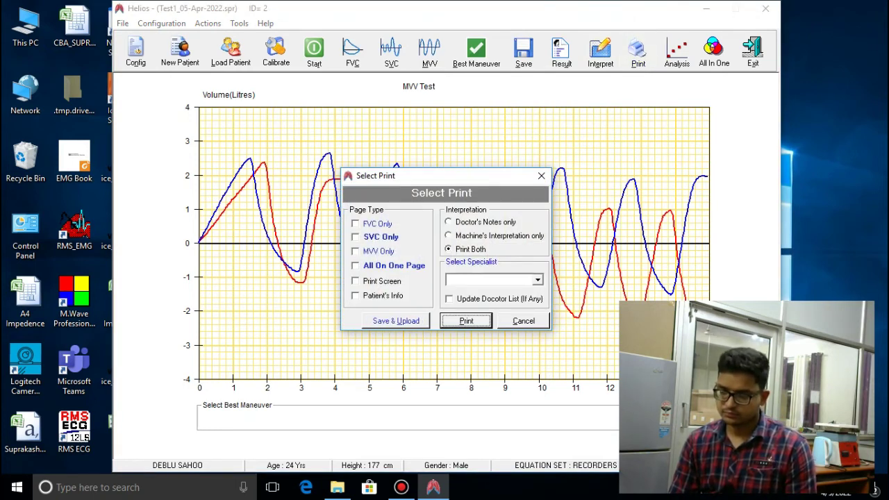
{"action": "left_click", "coordinate": [378, 223]}
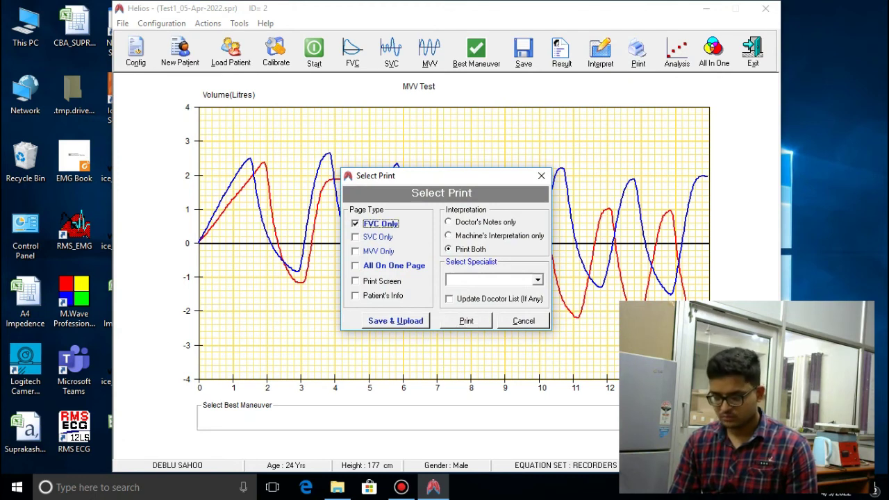
{"action": "left_click", "coordinate": [378, 237]}
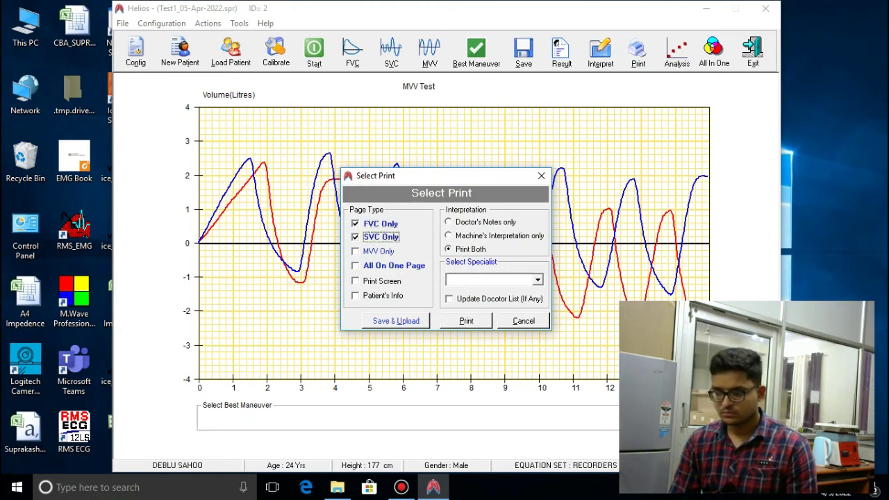
{"action": "left_click", "coordinate": [379, 224]}
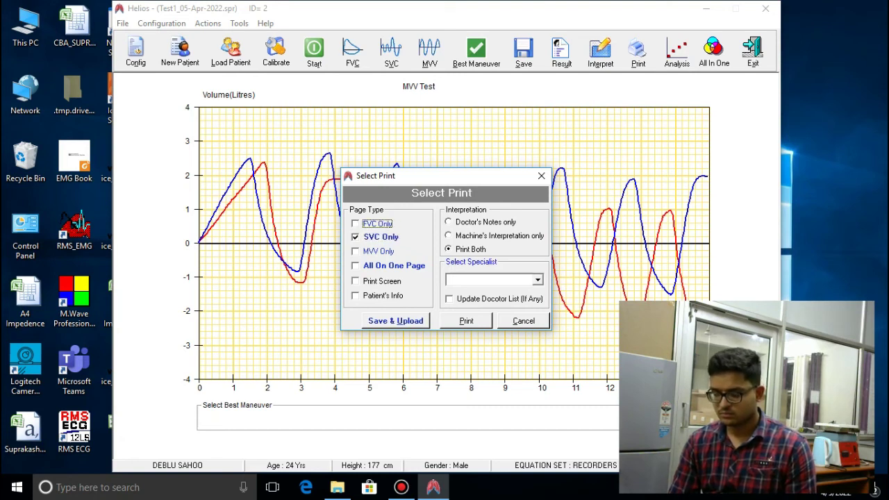
{"action": "left_click", "coordinate": [378, 237]}
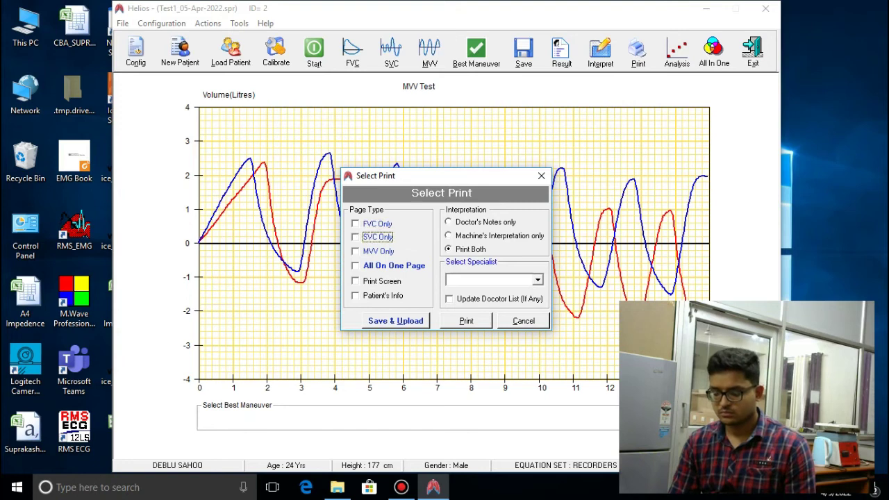
{"action": "left_click", "coordinate": [389, 265]}
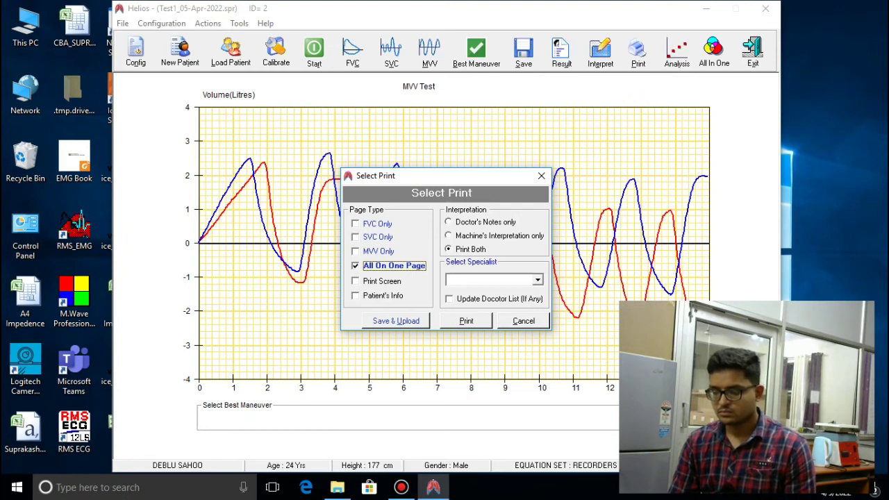
{"action": "left_click", "coordinate": [524, 320]}
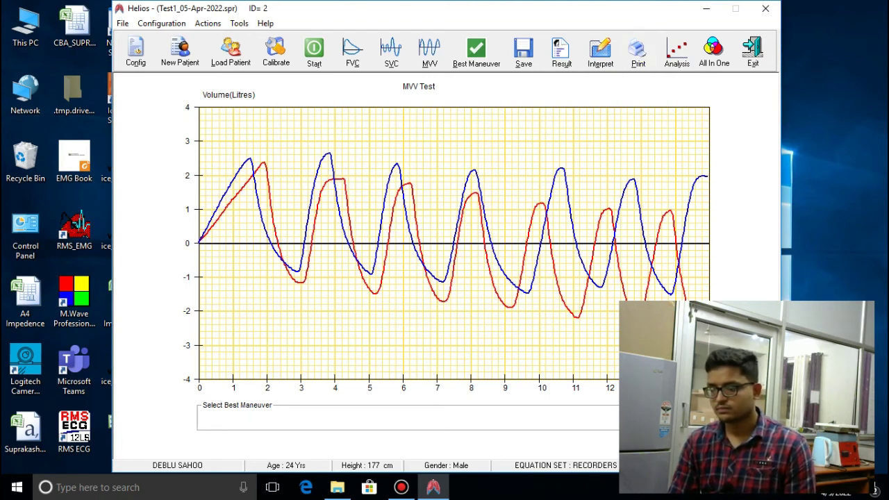
Browse the FVC, SVC and MVV graphs, then open and close the MVV results table
{"action": "left_click", "coordinate": [401, 487]}
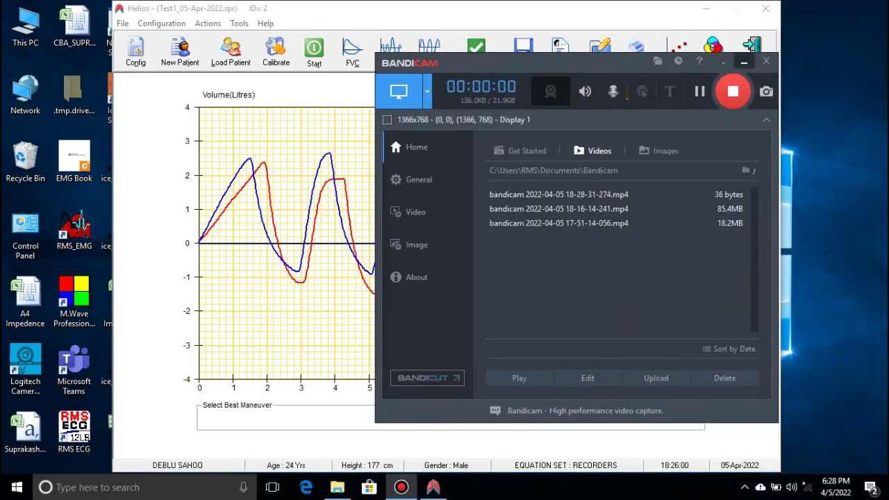
{"action": "left_click", "coordinate": [744, 62]}
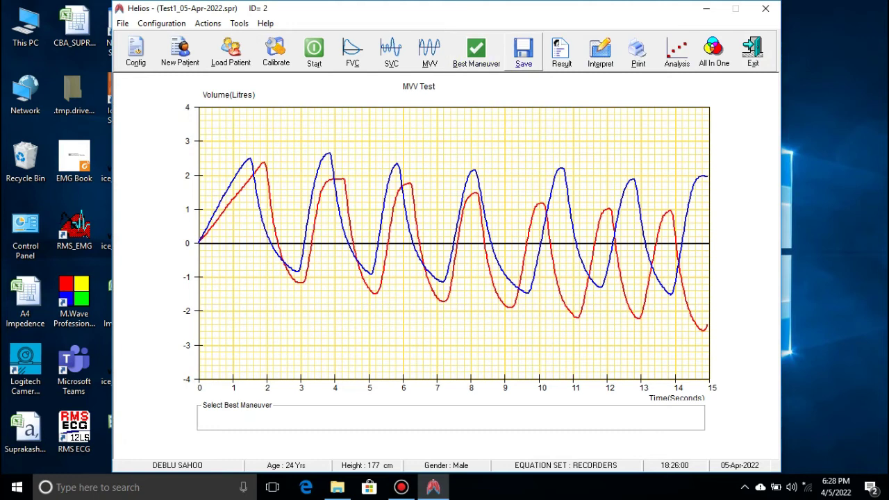
{"action": "left_click", "coordinate": [352, 53]}
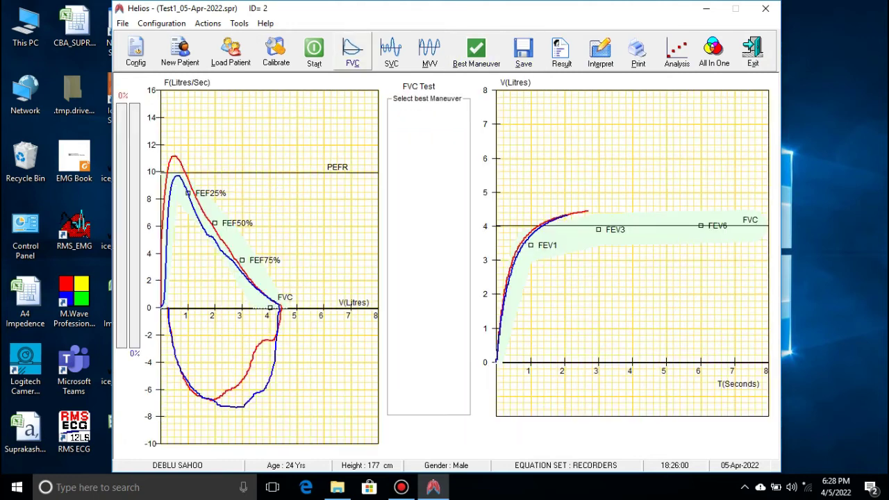
{"action": "left_click", "coordinate": [392, 52]}
{"action": "left_click", "coordinate": [430, 52]}
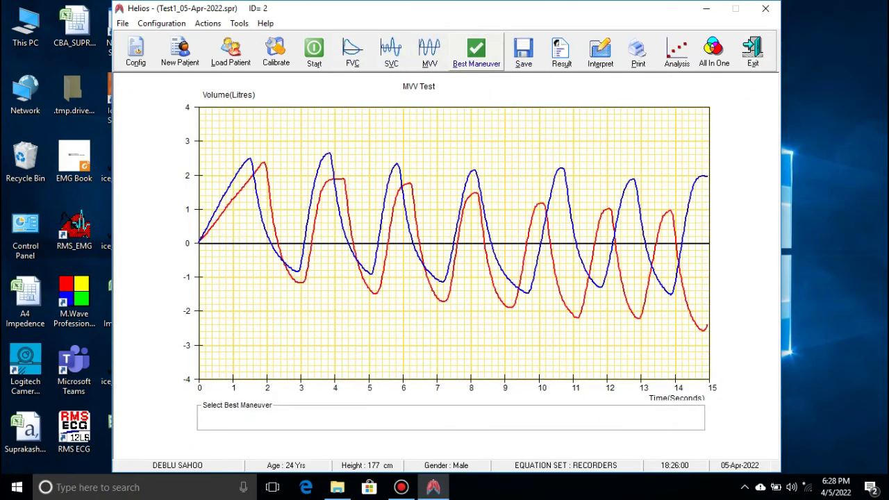
{"action": "left_click", "coordinate": [561, 53]}
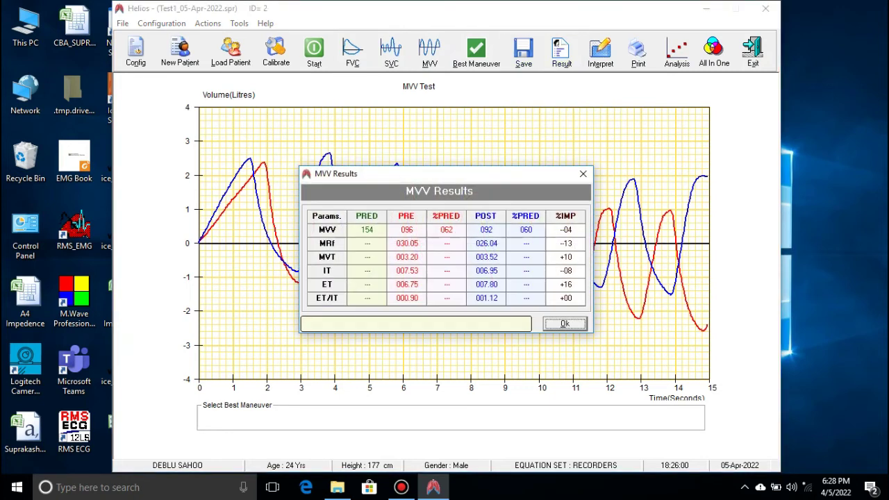
{"action": "left_click", "coordinate": [564, 324]}
Review the SVC results table, close it, and return to the FVC graphs
{"action": "left_click", "coordinate": [391, 50]}
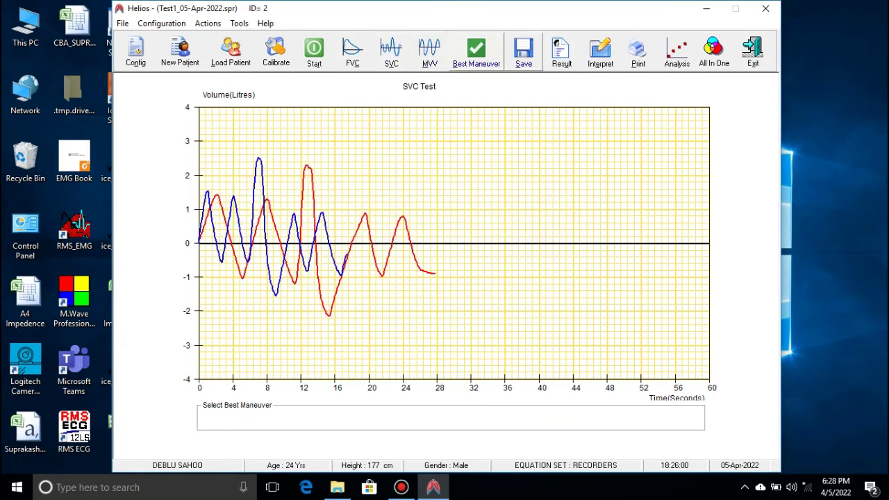
{"action": "left_click", "coordinate": [561, 53]}
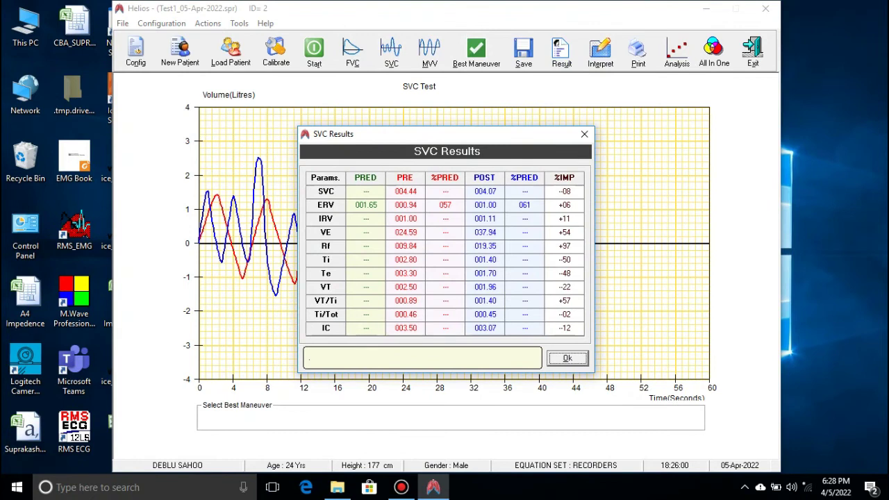
{"action": "left_click", "coordinate": [585, 134]}
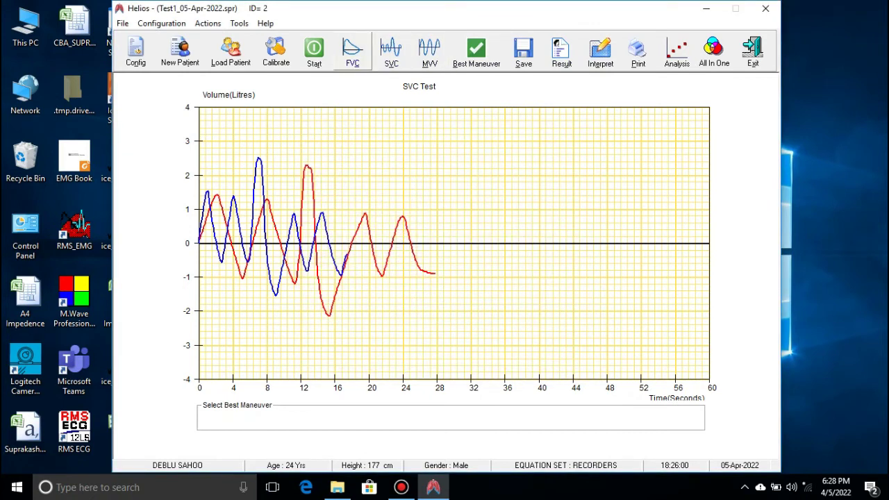
{"action": "left_click", "coordinate": [352, 50]}
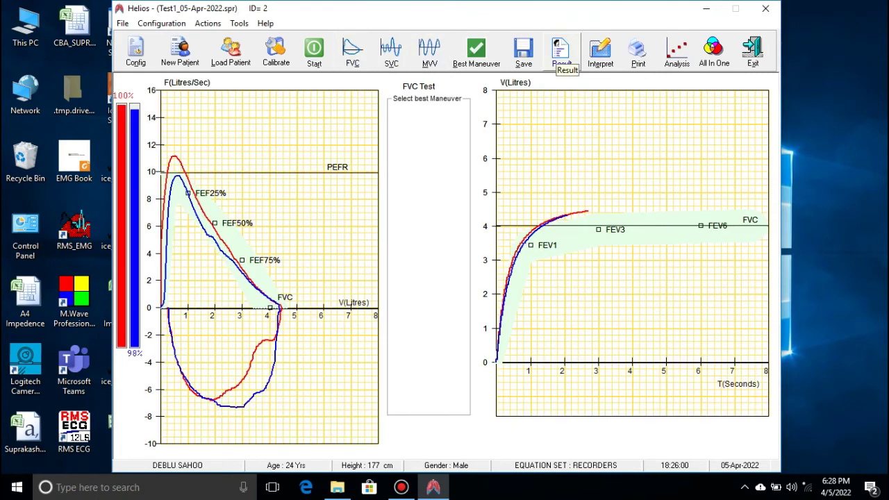
Open the FVC Results table of pre- and post-test values twice, closing it each time
{"action": "left_click", "coordinate": [561, 52]}
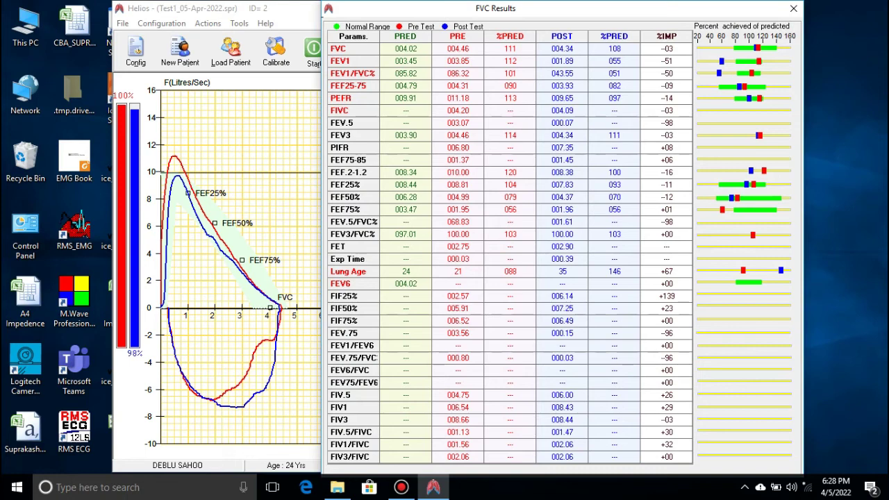
{"action": "left_click", "coordinate": [793, 9]}
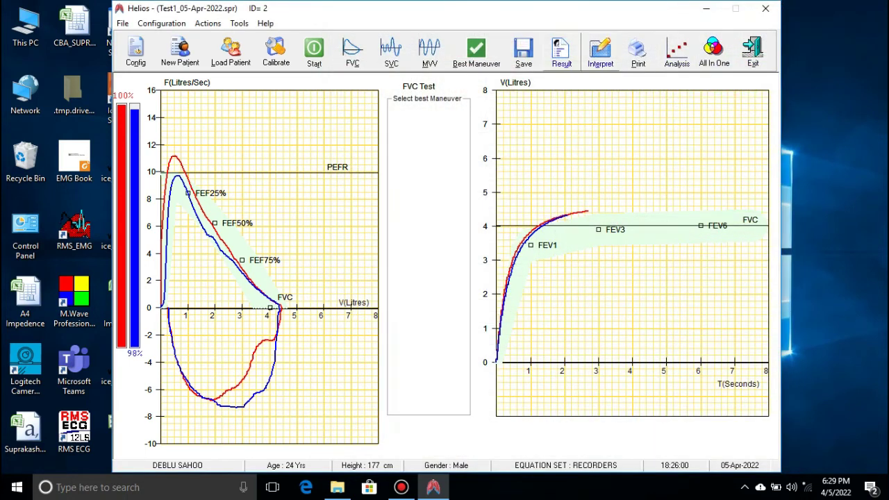
{"action": "left_click", "coordinate": [562, 55]}
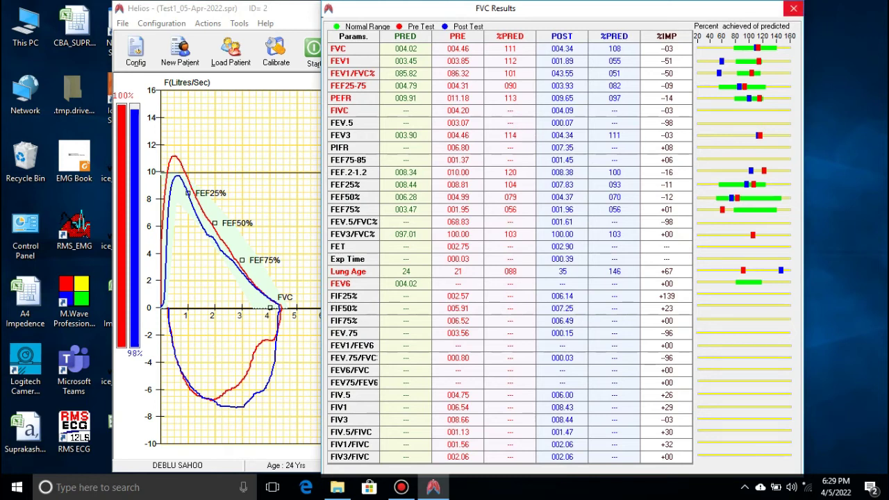
{"action": "left_click", "coordinate": [793, 8]}
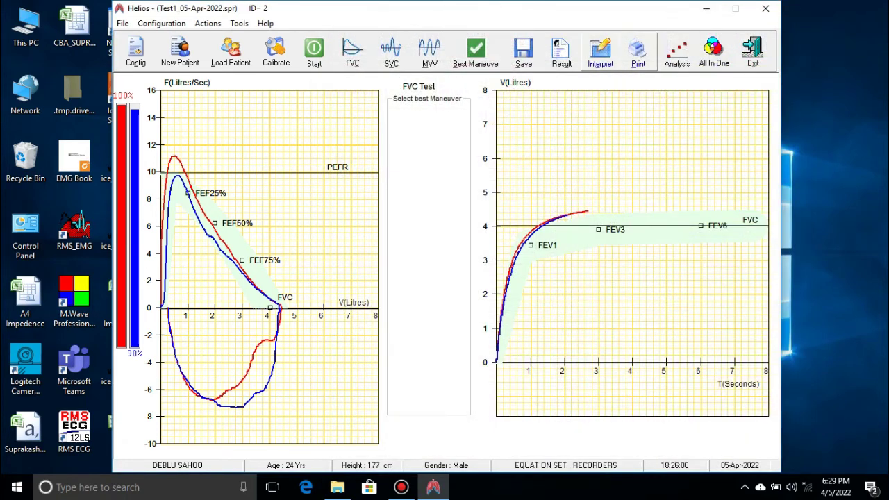
Open the Interpretation report with the FEV1/FVC interpretation and COPD severity charts
{"action": "left_click", "coordinate": [600, 53]}
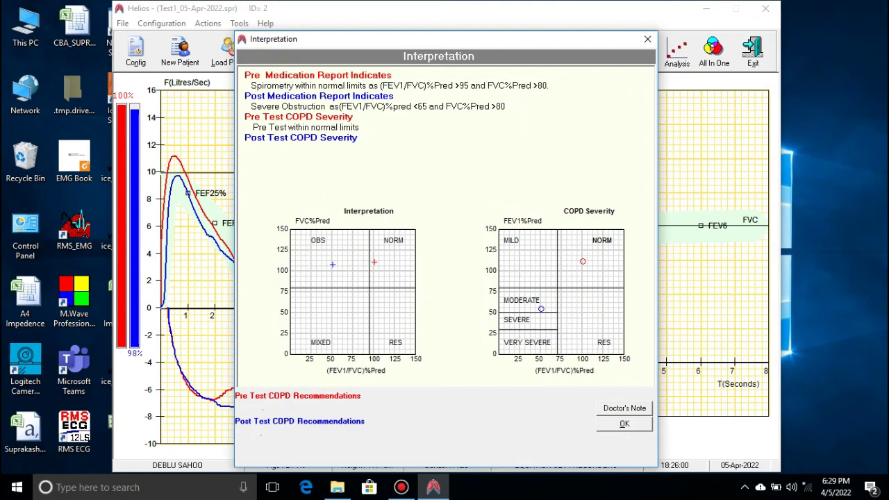
Open the Doctor's Note field, step through its lines, and close it empty
{"action": "left_click", "coordinate": [625, 407]}
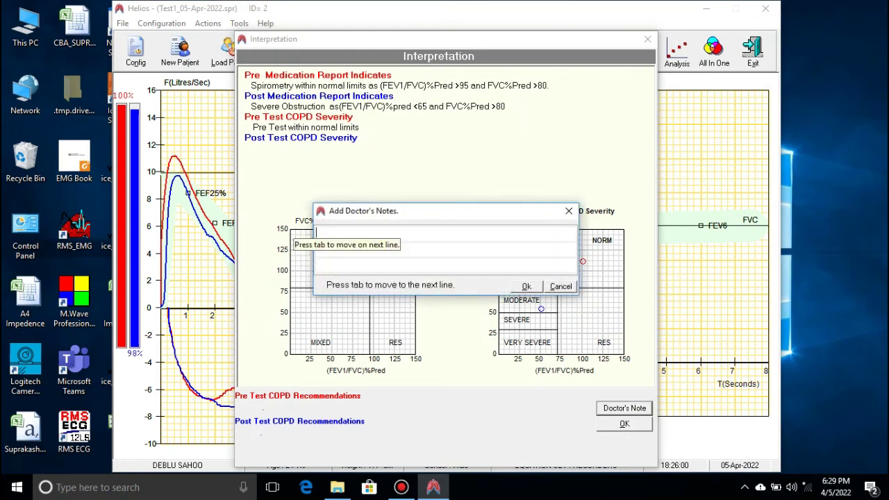
{"action": "key", "text": "Tab"}
{"action": "key", "text": "Tab"}
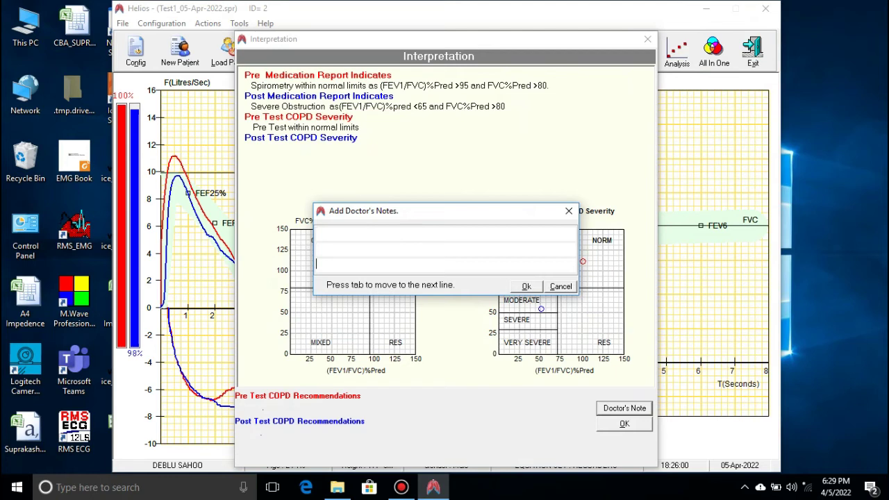
{"action": "key", "text": "Tab"}
{"action": "key", "text": "Tab"}
{"action": "key", "text": "Return"}
{"action": "key", "text": "Return"}
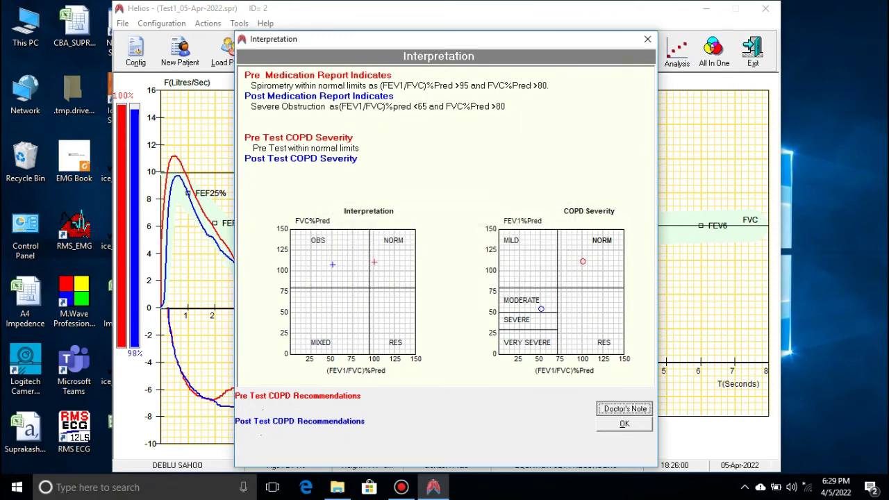
Enter doctor's notes ABC, QWE and XYZ on three lines, save, and close Interpretation
{"action": "type", "text": "ABC"}
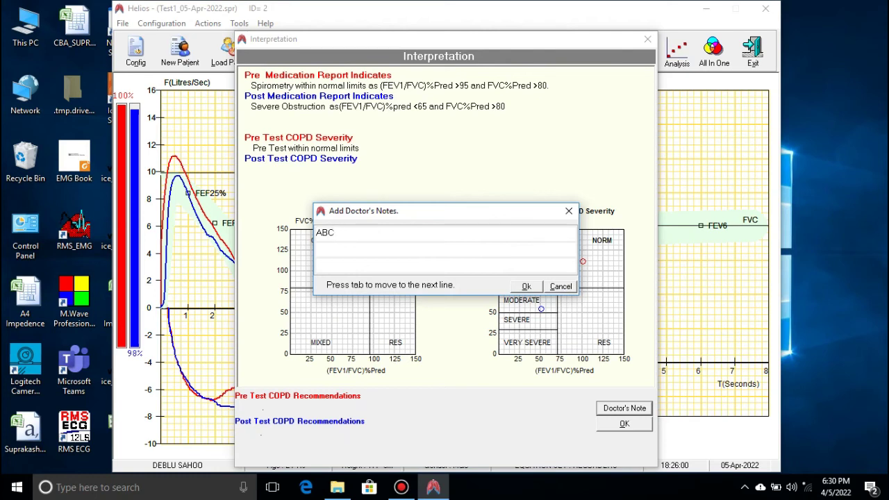
{"action": "key", "text": "Tab"}
{"action": "type", "text": "QWE"}
{"action": "key", "text": "Tab"}
{"action": "type", "text": "XYZ"}
{"action": "key", "text": "Return"}
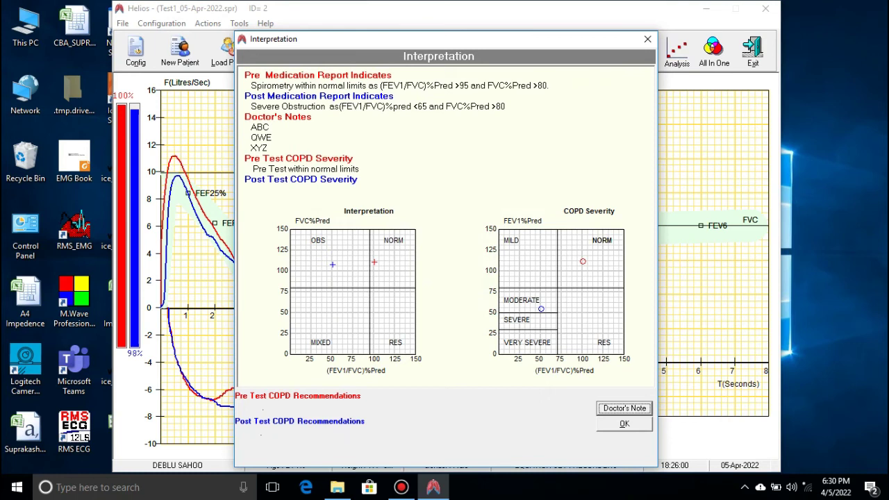
{"action": "left_click", "coordinate": [625, 423]}
{"action": "left_click", "coordinate": [638, 52]}
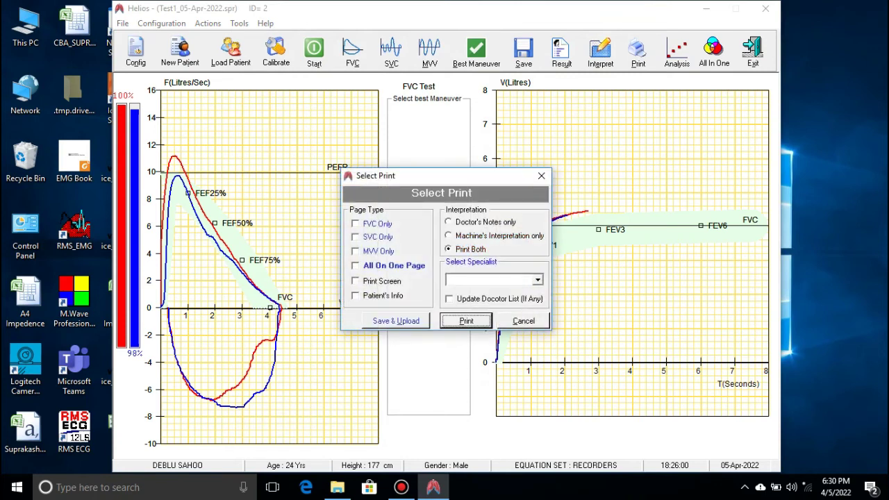
{"action": "left_click", "coordinate": [356, 266]}
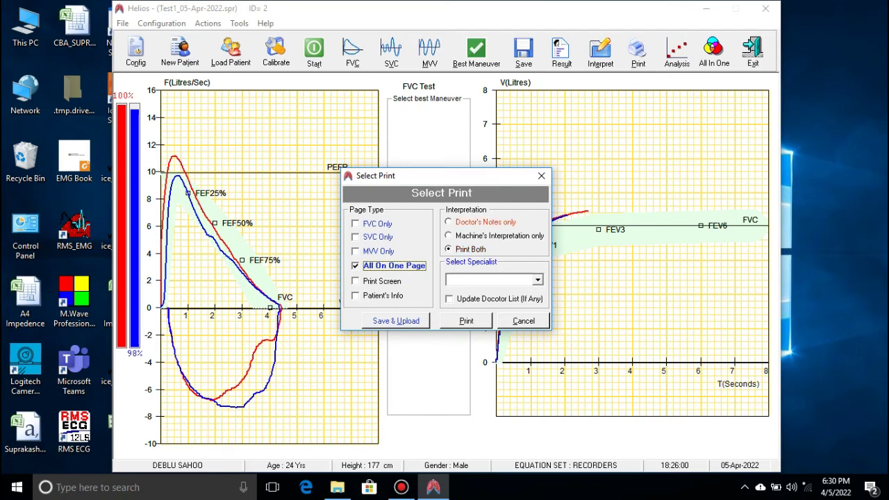
{"action": "left_click", "coordinate": [485, 222]}
{"action": "left_click", "coordinate": [500, 235]}
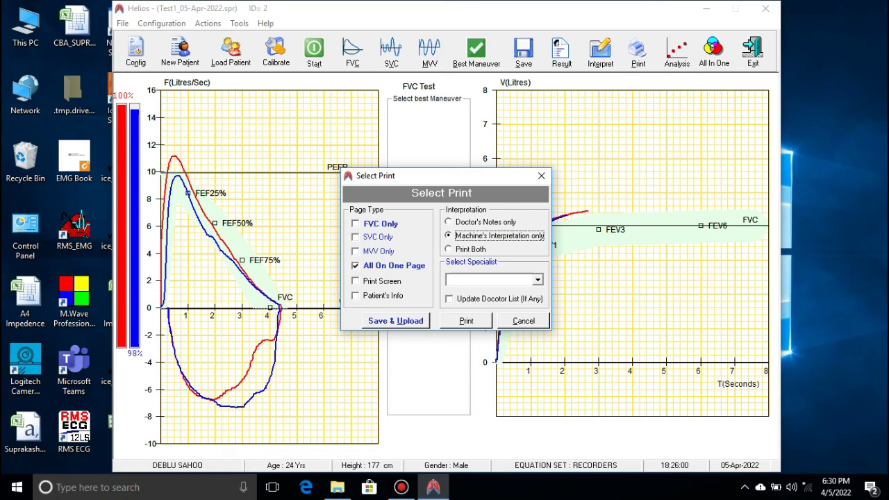
{"action": "left_click", "coordinate": [470, 249]}
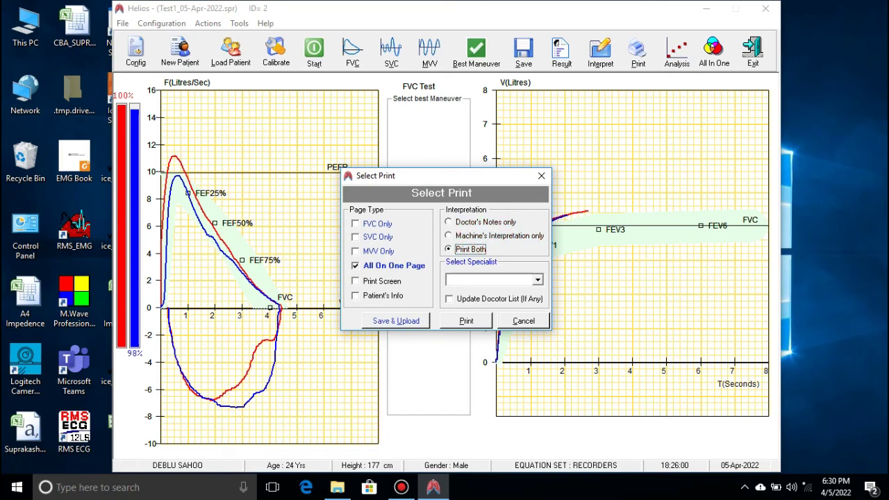
{"action": "left_click", "coordinate": [523, 321]}
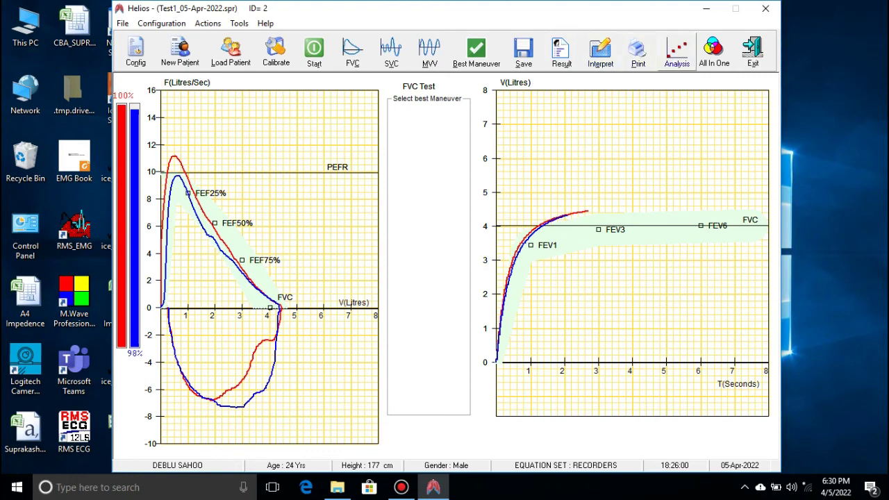
View Test1's trends as a Trend Table, toggling post- and pre-test values, then close Trends
{"action": "left_click", "coordinate": [678, 53]}
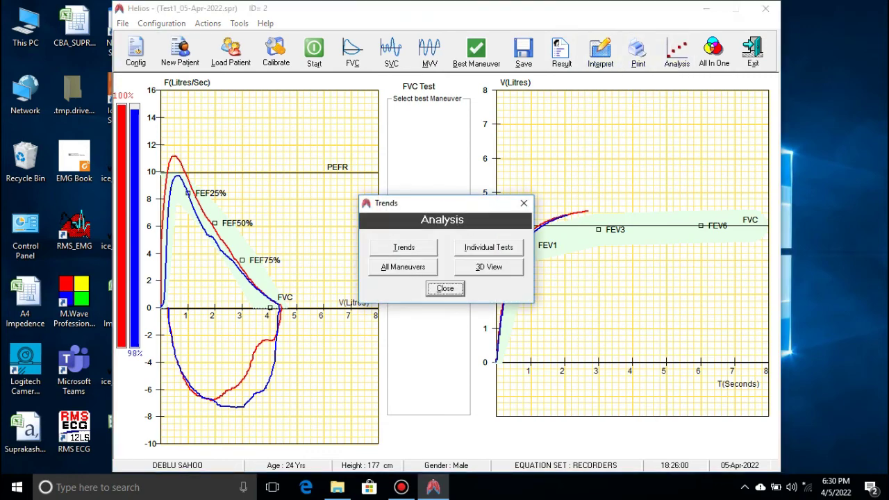
{"action": "key", "text": "alt+t"}
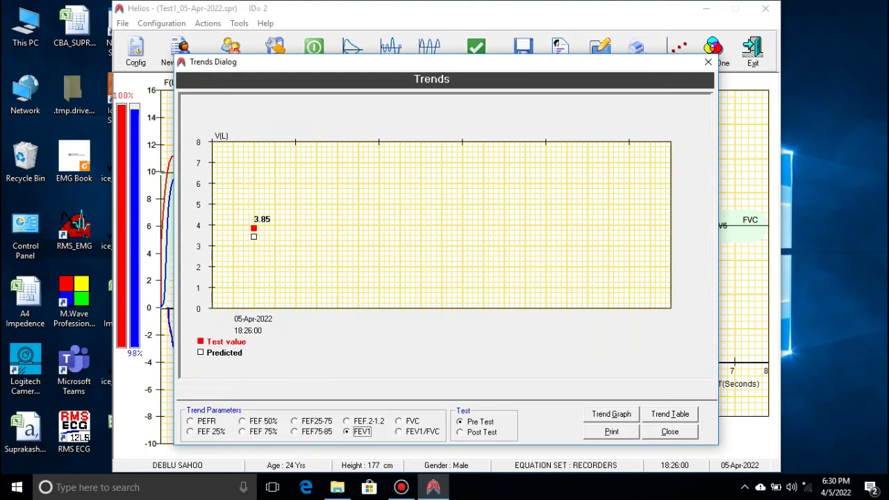
{"action": "key", "text": "alt+g"}
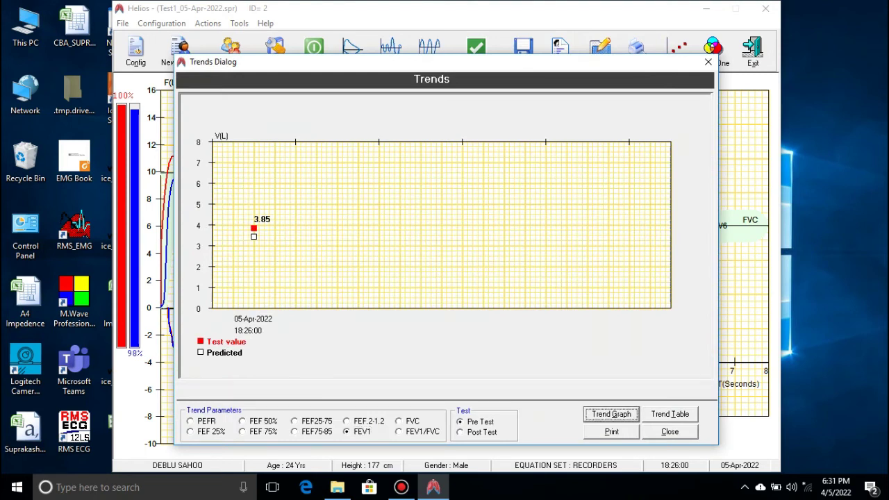
{"action": "key", "text": "alt+t"}
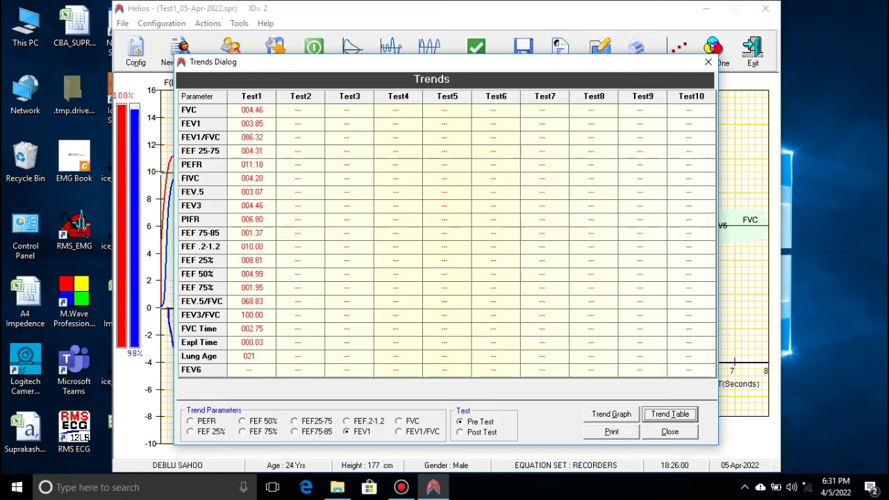
{"action": "key", "text": "Tab"}
{"action": "key", "text": "Down"}
{"action": "key", "text": "Up"}
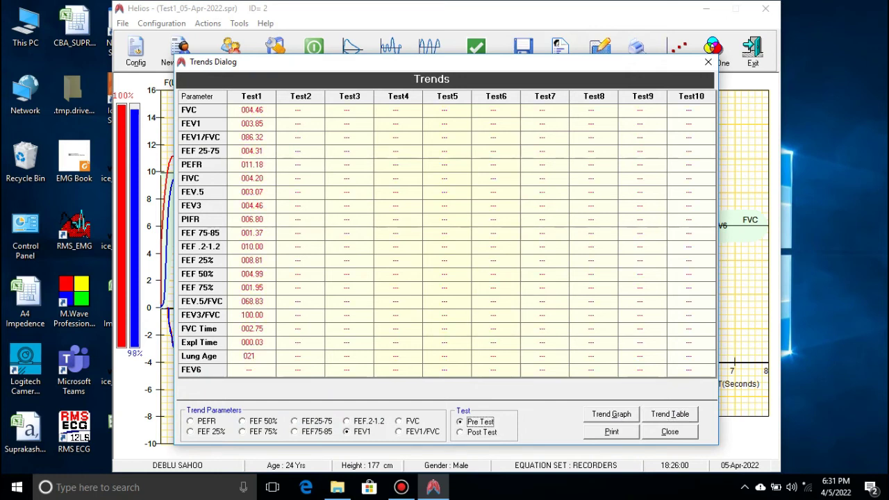
{"action": "key", "text": "Escape"}
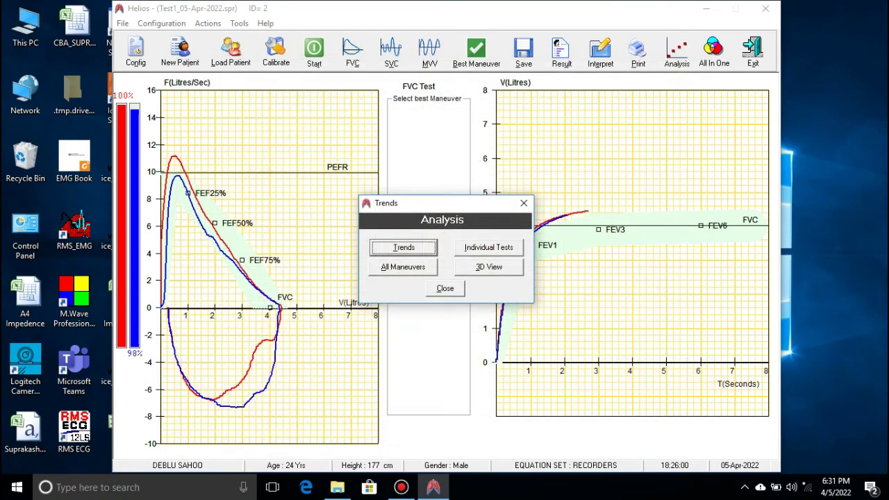
Review Individual Tests, dismiss the rejected SVC warning, then switch to All Maneuvers
{"action": "key", "text": "Tab"}
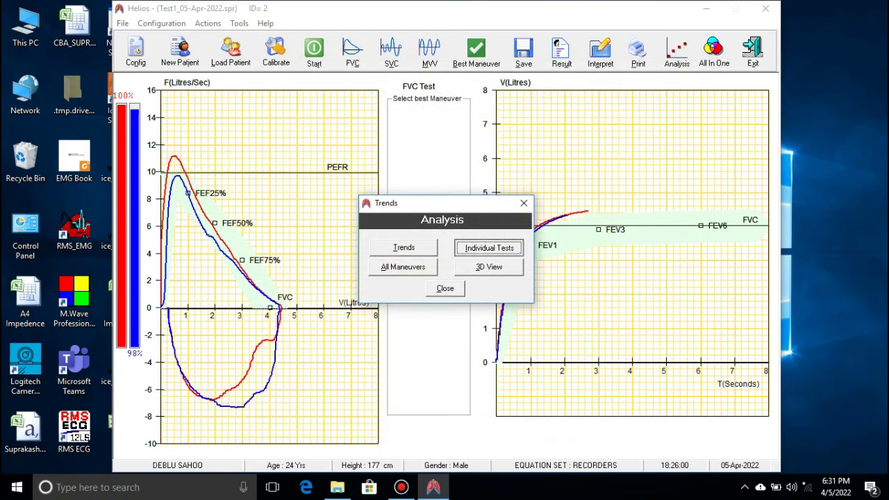
{"action": "key", "text": "Return"}
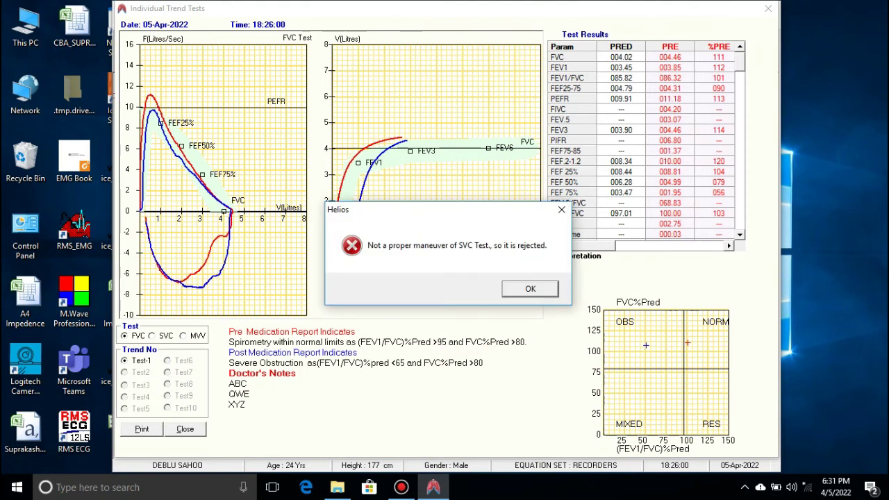
{"action": "key", "text": "Return"}
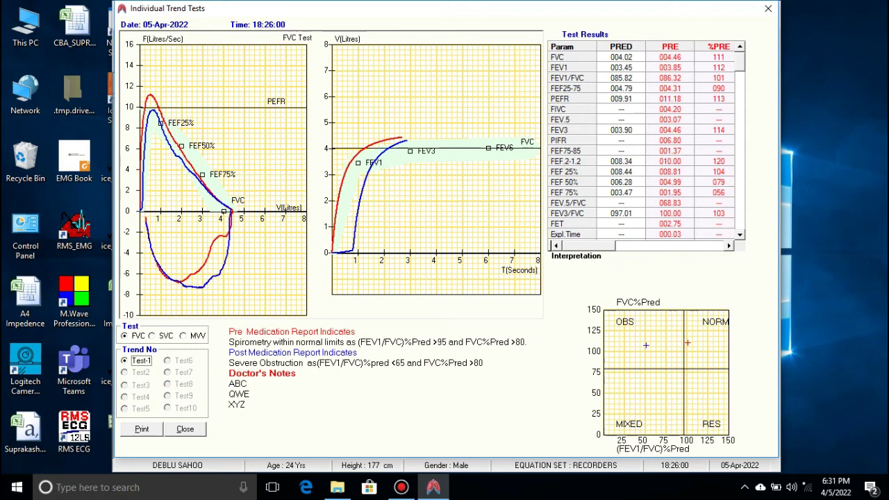
{"action": "key", "text": "alt+c"}
{"action": "key", "text": "alt+a"}
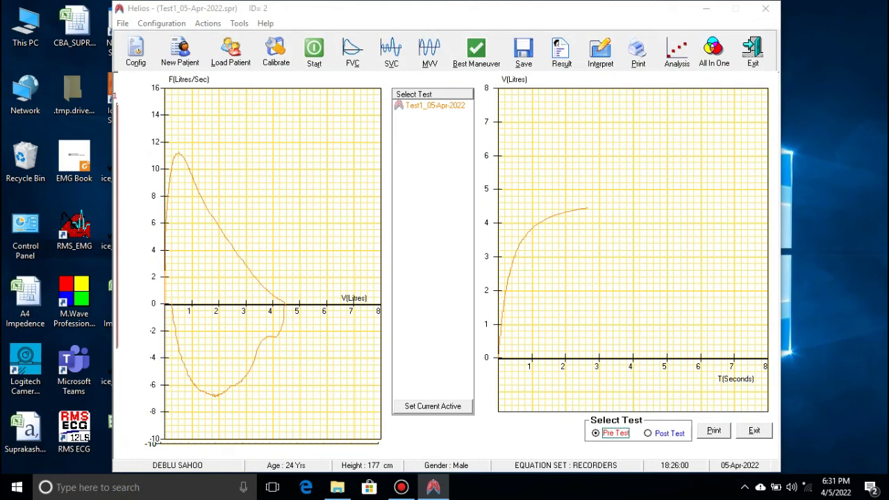
Show the post-test maneuver curves, then open the 3D All Test View from Analysis
{"action": "key", "text": "Right"}
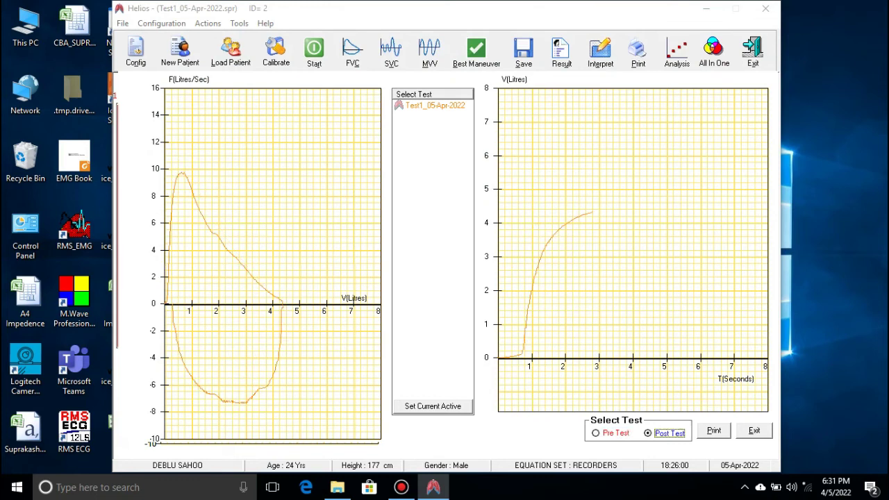
{"action": "key", "text": "Return"}
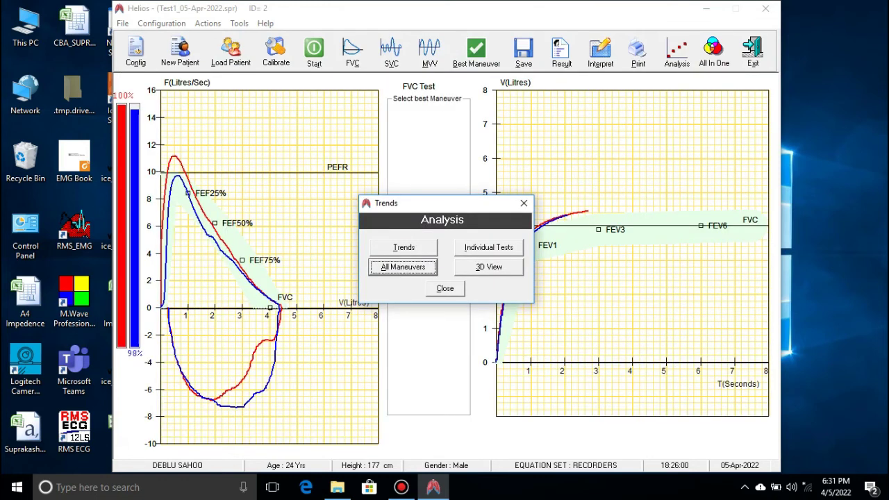
{"action": "left_click", "coordinate": [524, 203]}
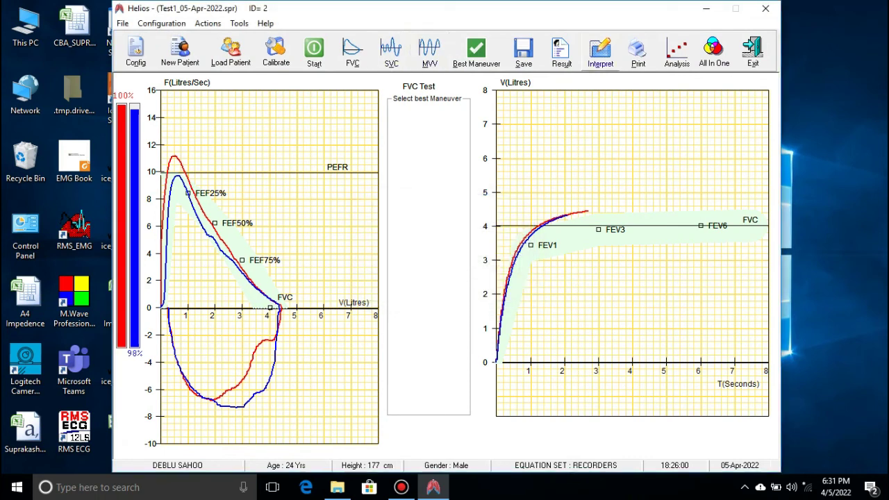
{"action": "left_click", "coordinate": [677, 50]}
{"action": "left_click", "coordinate": [489, 267]}
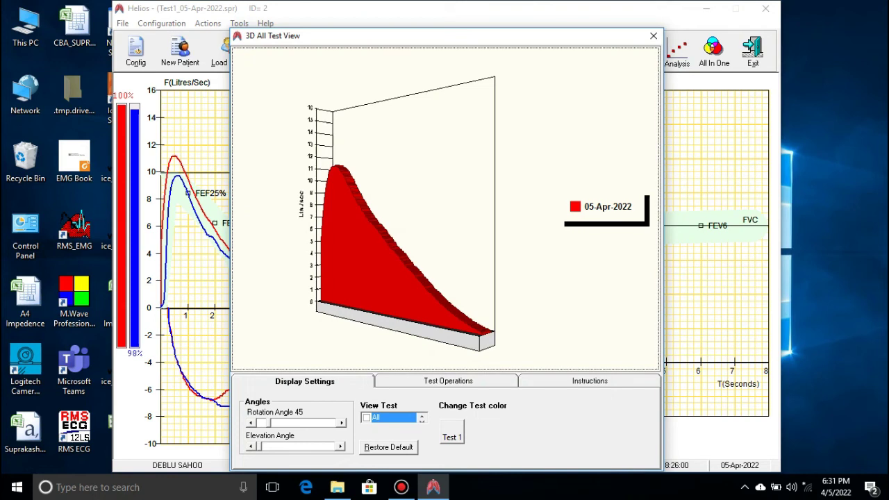
Browse the 3D view's test operation, instructions and display settings tabs
{"action": "left_click", "coordinate": [448, 380]}
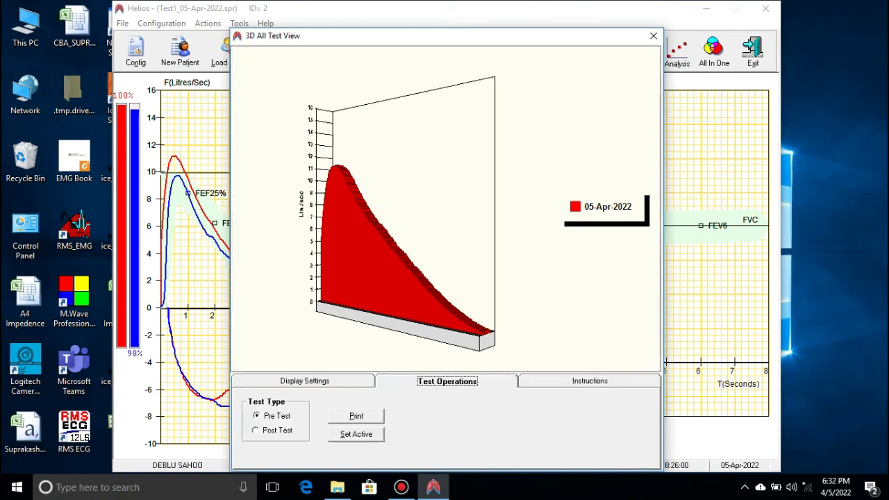
{"action": "left_click", "coordinate": [305, 381]}
{"action": "left_click", "coordinate": [448, 381]}
{"action": "left_click", "coordinate": [589, 381]}
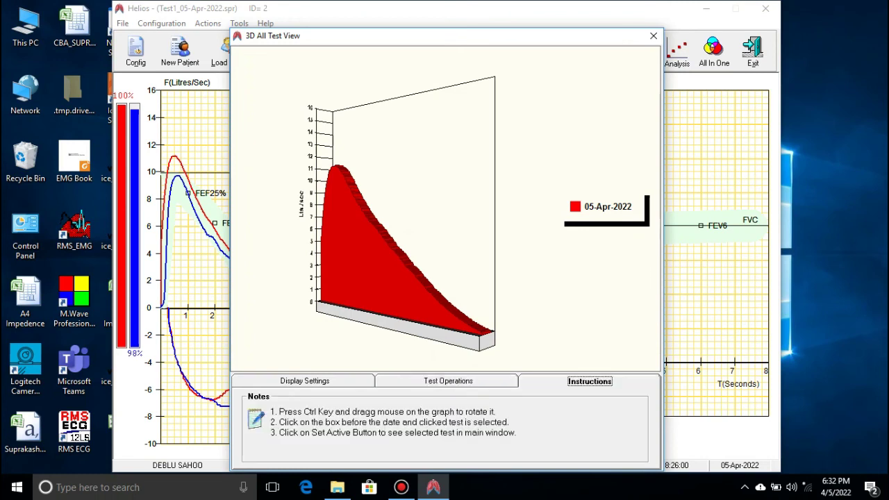
{"action": "left_click", "coordinate": [304, 380]}
Adjust the rotation angle to 55 and view angle to 1, include all tests, and close
{"action": "left_click_drag", "start_coordinate": [261, 423], "coordinate": [275, 423]}
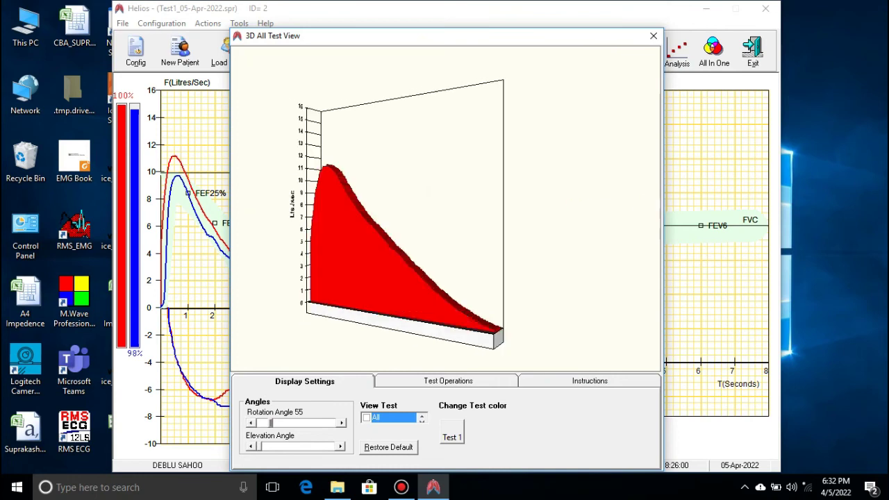
{"action": "key", "text": "Left"}
{"action": "key", "text": "Right"}
{"action": "key", "text": "Right"}
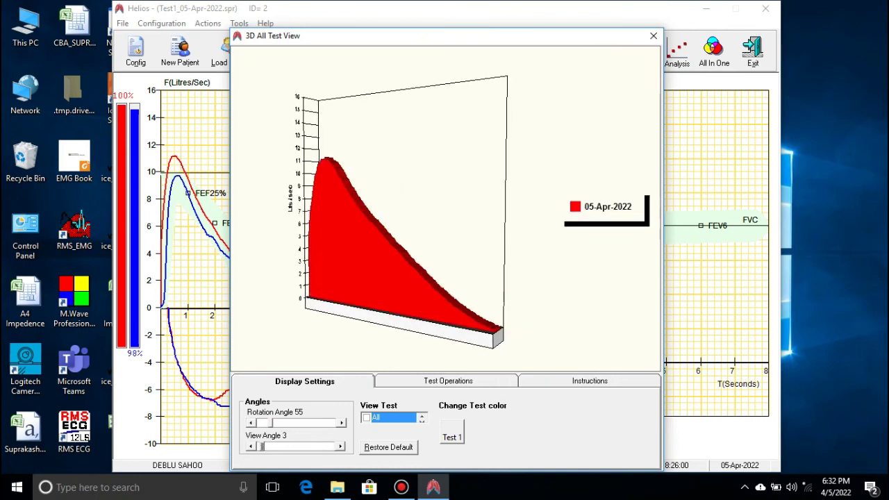
{"action": "key", "text": "Left"}
{"action": "key", "text": "Left"}
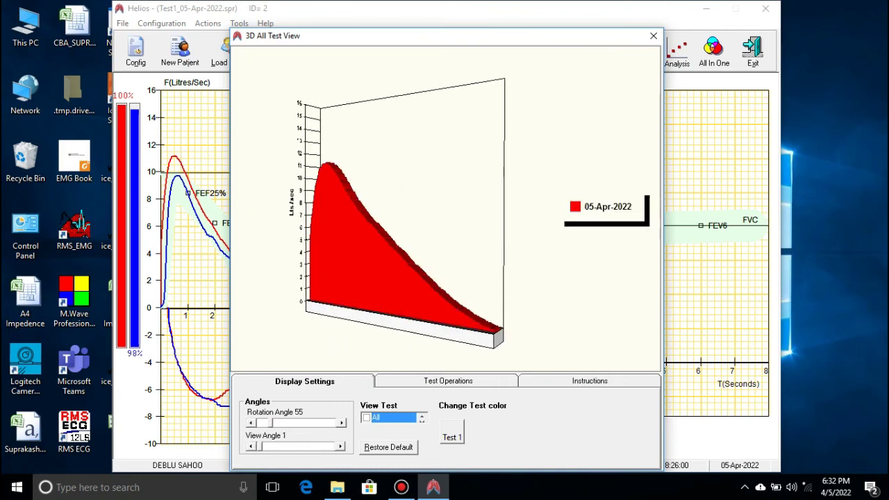
{"action": "key", "text": "space"}
{"action": "left_click", "coordinate": [653, 35]}
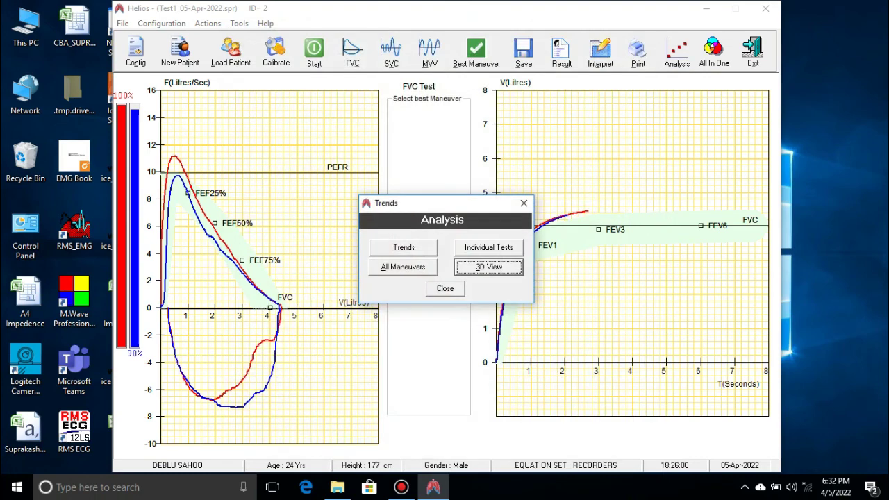
Review the All In One FVC, SVC and MVV charts, close them, and quit Helios
{"action": "left_click", "coordinate": [524, 202]}
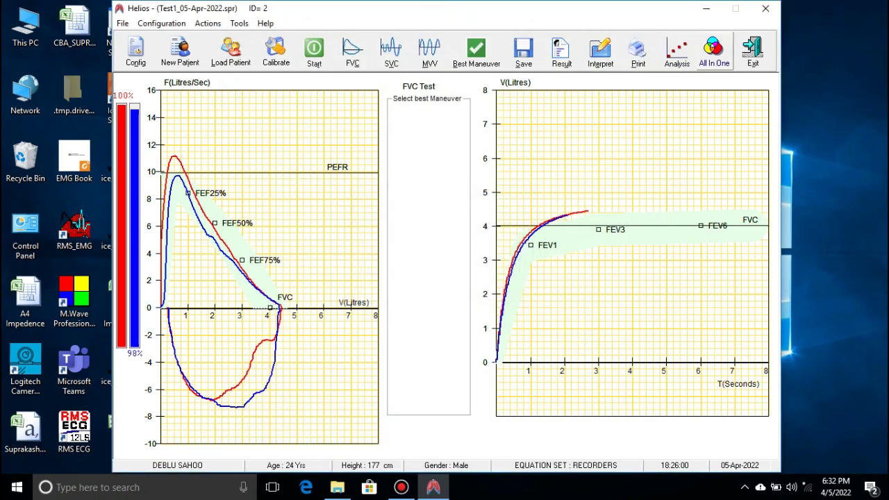
{"action": "left_click", "coordinate": [714, 50]}
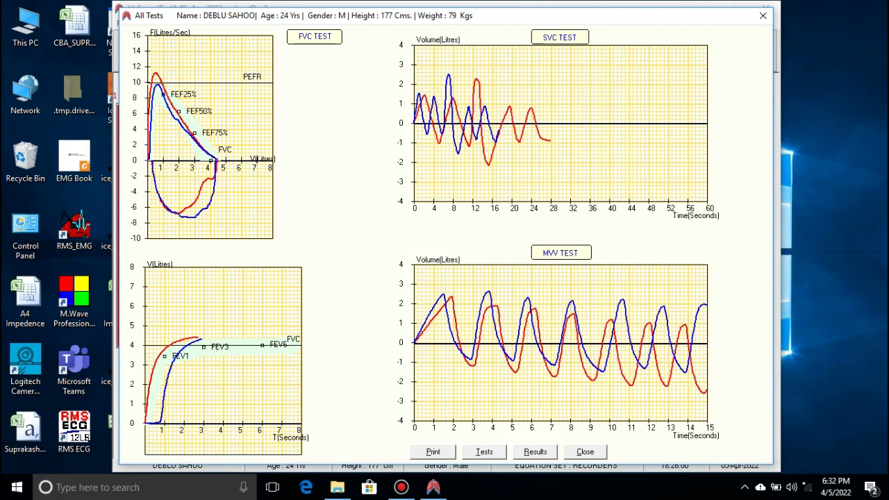
{"action": "left_click", "coordinate": [585, 452]}
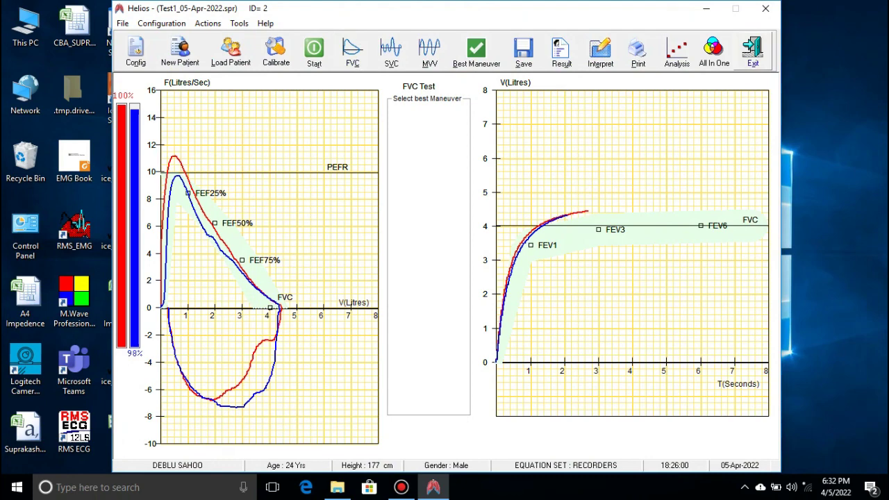
{"action": "left_click", "coordinate": [753, 52]}
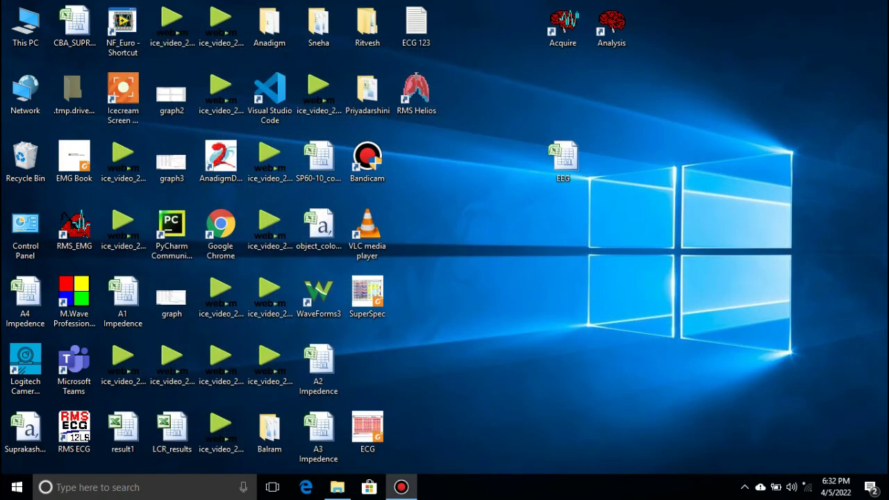
Restart the Bandicam recording and bring the Helios window back to the front
{"action": "left_click", "coordinate": [401, 487]}
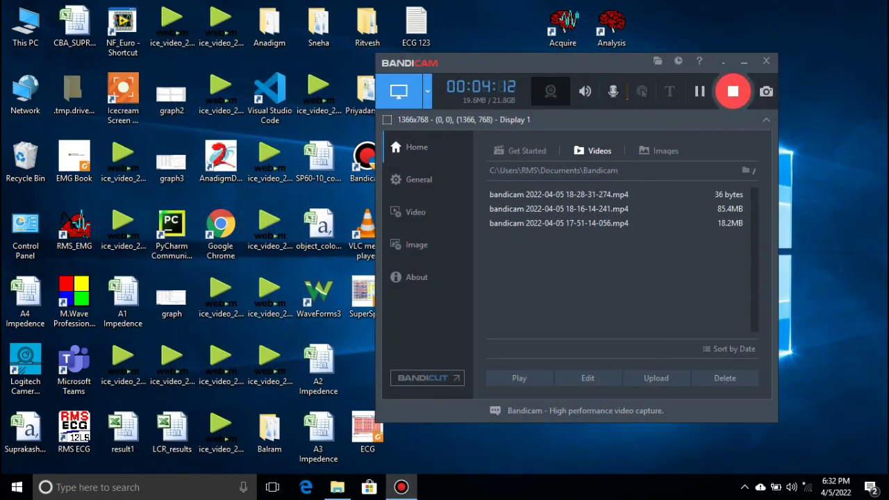
{"action": "left_click", "coordinate": [733, 91]}
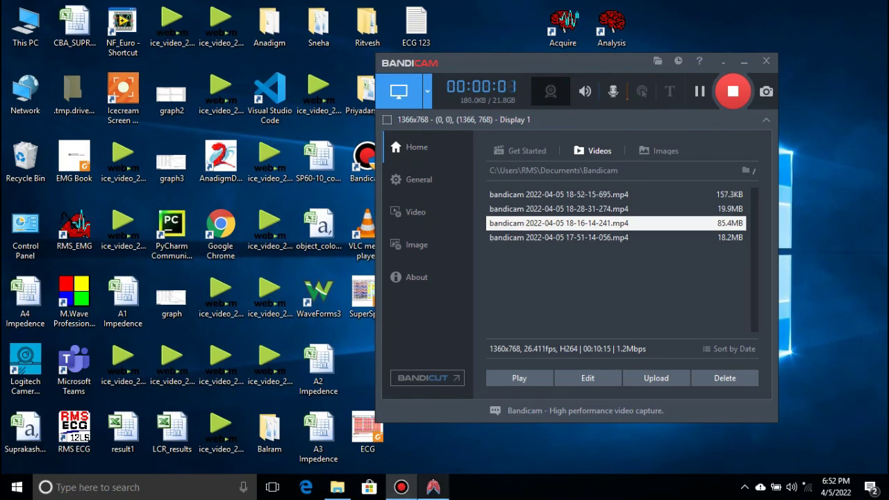
{"action": "key", "text": "alt+Tab"}
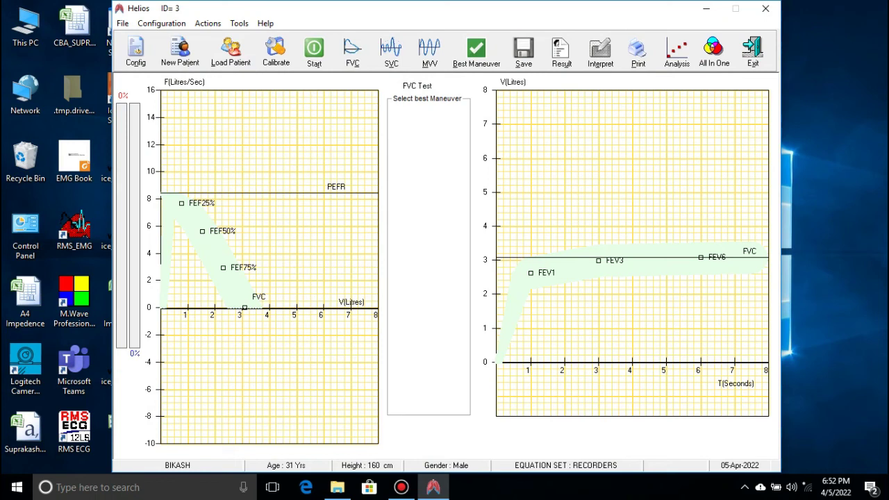
Load patient 2's Test1_05-Apr-2022.spr test
{"action": "left_click", "coordinate": [231, 50]}
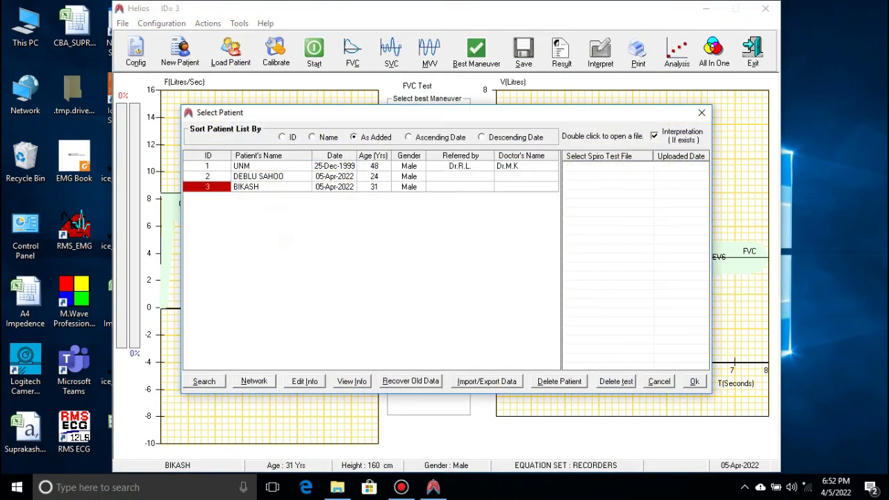
{"action": "left_click", "coordinate": [258, 177]}
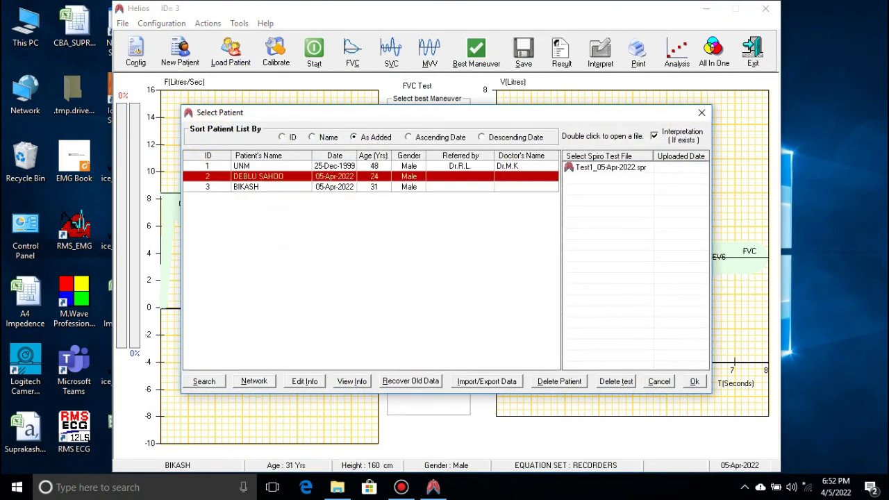
{"action": "left_click", "coordinate": [604, 167]}
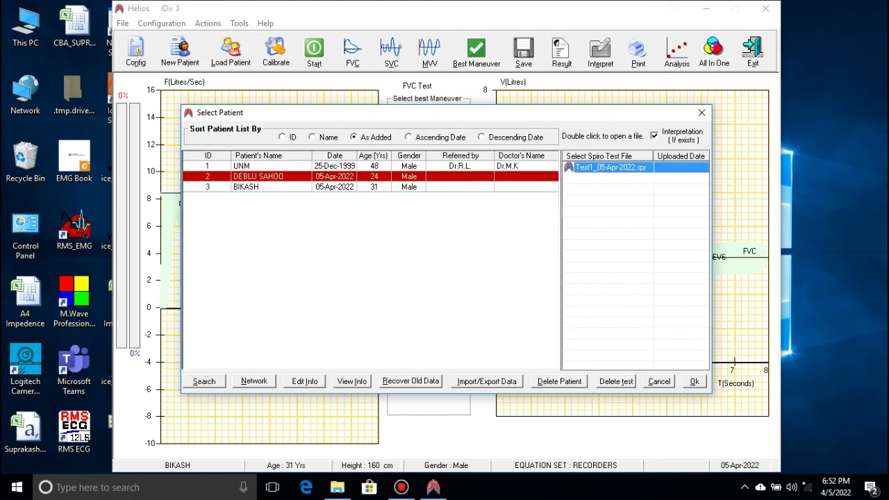
{"action": "left_click", "coordinate": [694, 382]}
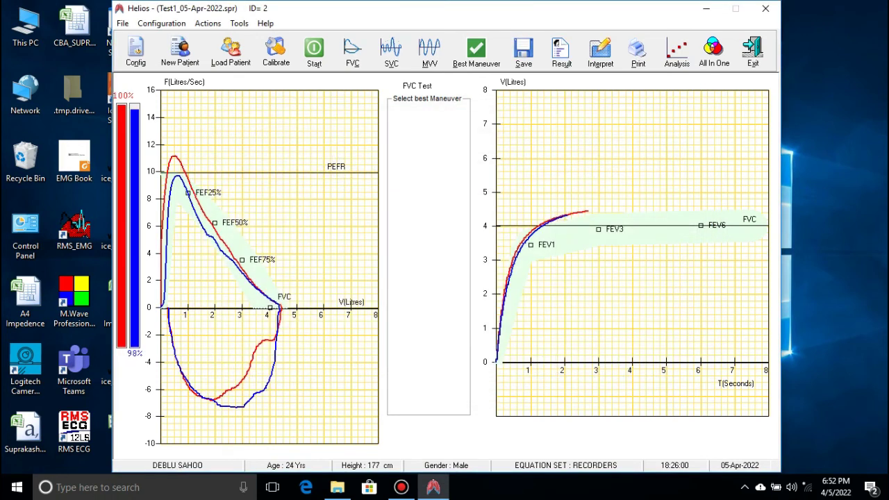
Check the SVC and MVV graphs, then return to the FVC graphs
{"action": "left_click", "coordinate": [391, 50]}
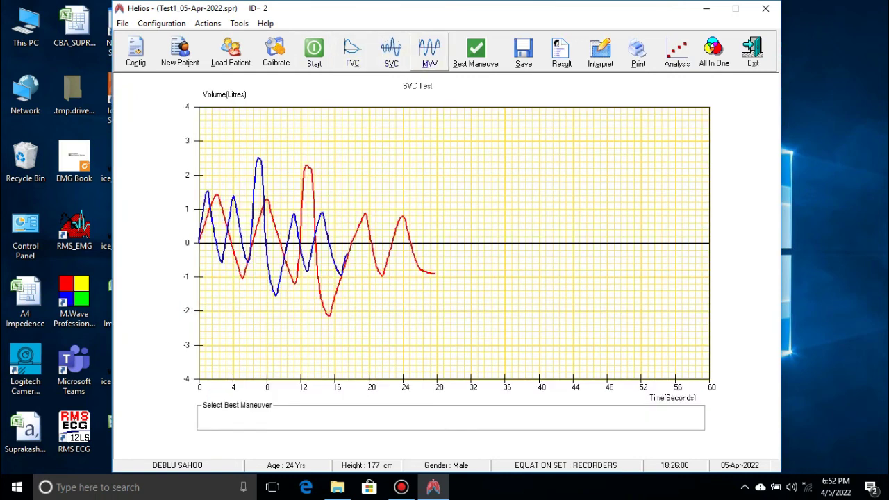
{"action": "left_click", "coordinate": [429, 50]}
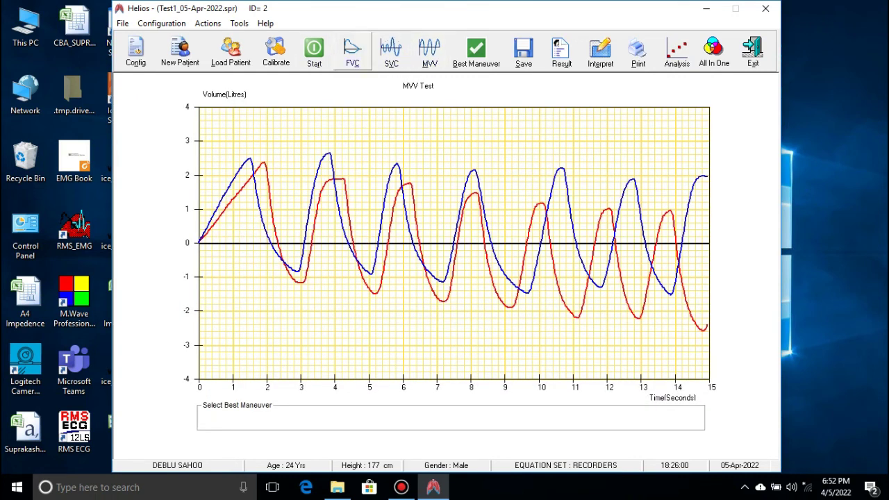
{"action": "left_click", "coordinate": [352, 50]}
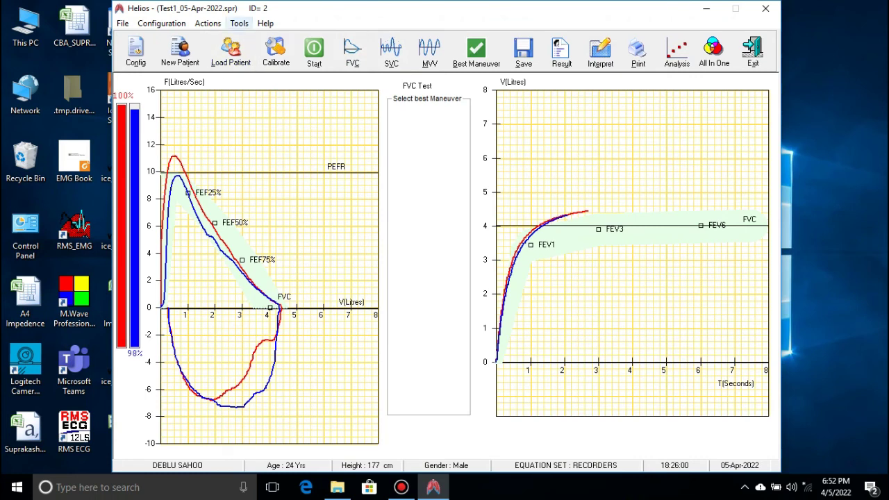
Export the FVC results via Tools > Export to Excel, confirm, then point to Show Excel File
{"action": "left_click", "coordinate": [239, 23]}
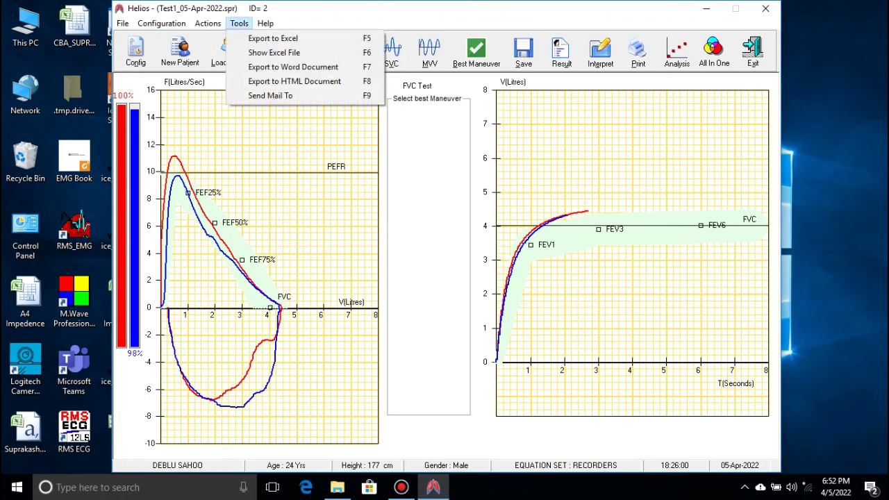
{"action": "left_click", "coordinate": [308, 49]}
{"action": "left_click", "coordinate": [208, 23]}
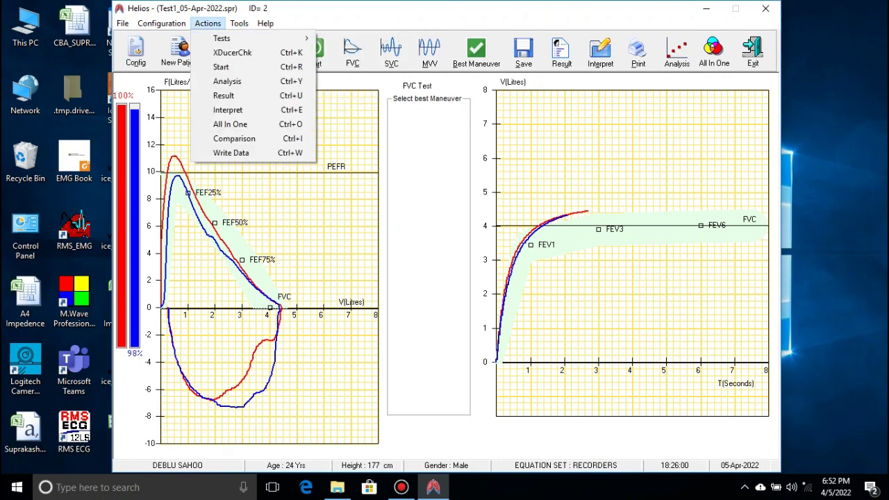
{"action": "key", "text": "Down"}
{"action": "key", "text": "Down"}
{"action": "key", "text": "Down"}
{"action": "key", "text": "Down"}
{"action": "key", "text": "Down"}
{"action": "key", "text": "Down"}
{"action": "key", "text": "Down"}
{"action": "key", "text": "Down"}
{"action": "key", "text": "Down"}
{"action": "key", "text": "Down"}
{"action": "key", "text": "Down"}
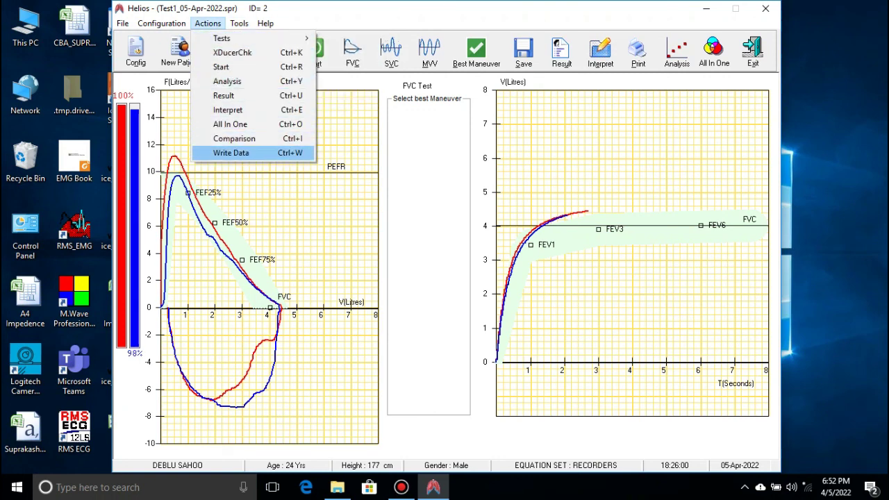
{"action": "key", "text": "Up"}
{"action": "key", "text": "Up"}
{"action": "key", "text": "Down"}
{"action": "key", "text": "Down"}
{"action": "key", "text": "Down"}
{"action": "key", "text": "Right"}
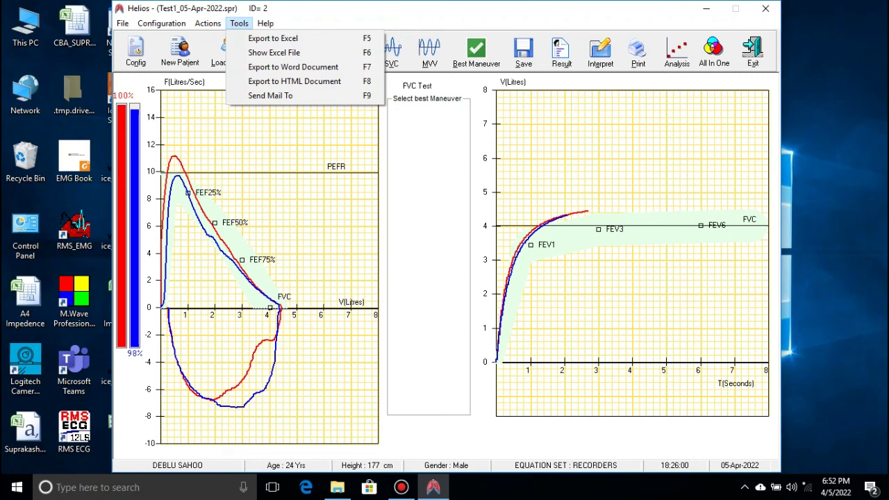
{"action": "key", "text": "Down"}
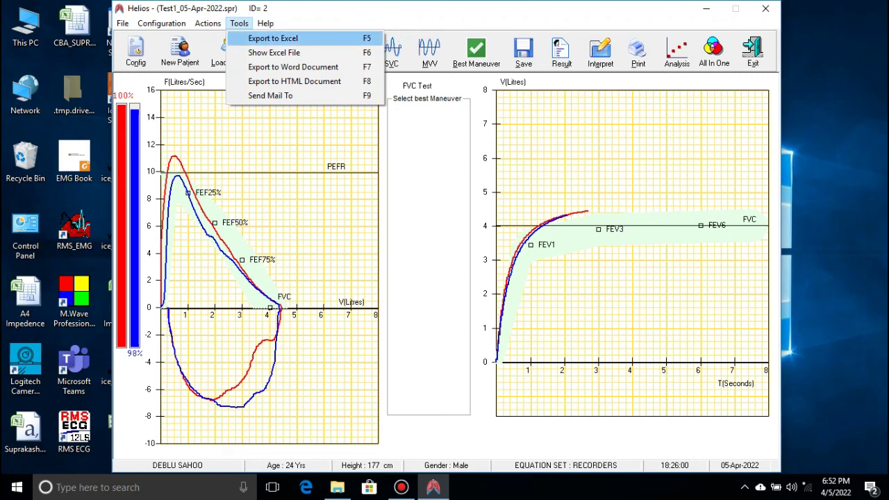
{"action": "key", "text": "Return"}
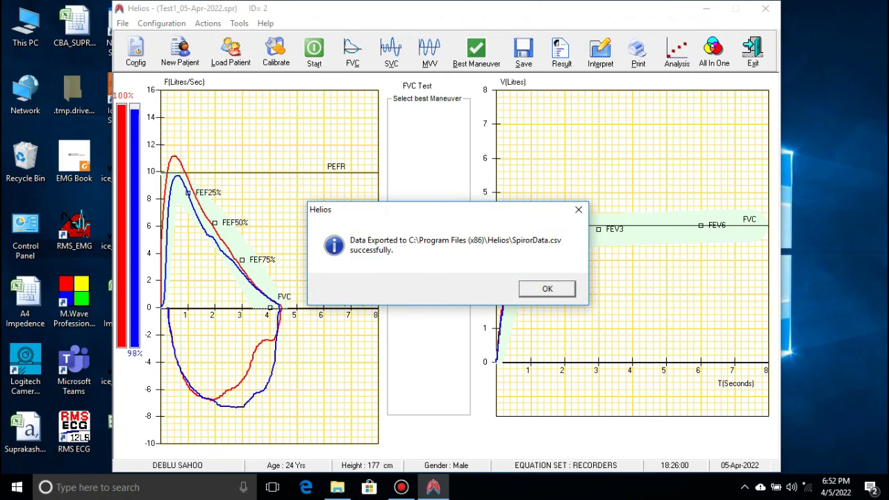
{"action": "key", "text": "Return"}
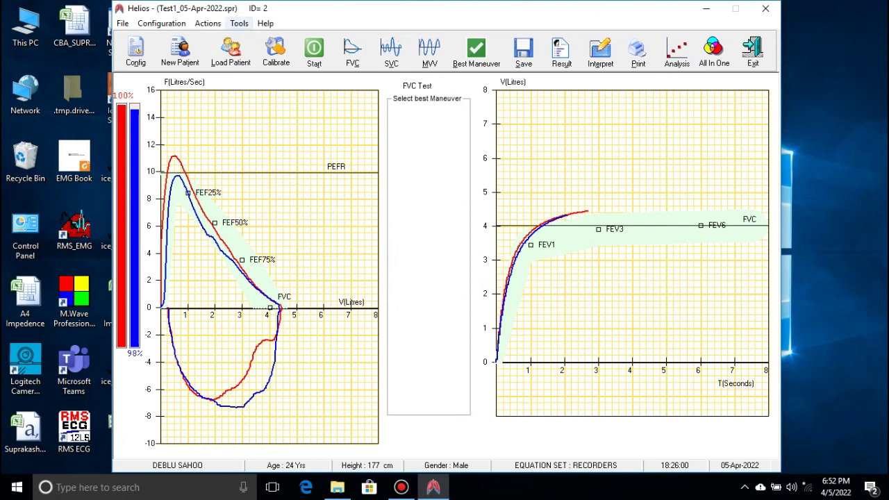
{"action": "left_click", "coordinate": [238, 23]}
{"action": "key", "text": "Down"}
{"action": "key", "text": "Down"}
{"action": "key", "text": "Return"}
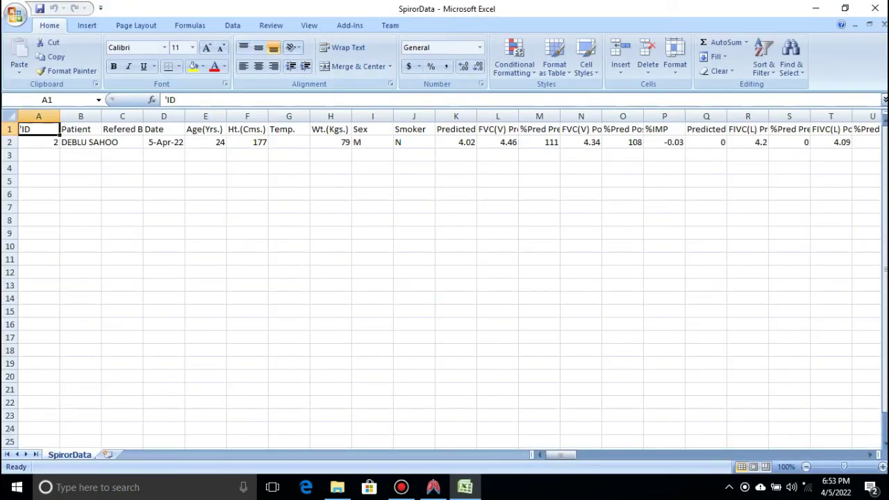
{"action": "left_click_drag", "start_coordinate": [561, 455], "coordinate": [561, 455]}
{"action": "left_click", "coordinate": [38, 142]}
{"action": "left_click", "coordinate": [81, 142]}
{"action": "left_click", "coordinate": [122, 142]}
{"action": "key", "text": "Right"}
{"action": "key", "text": "Right"}
{"action": "key", "text": "Right"}
{"action": "key", "text": "Right"}
{"action": "key", "text": "Right"}
{"action": "key", "text": "Right"}
{"action": "key", "text": "Right"}
{"action": "key", "text": "Right"}
{"action": "key", "text": "Right"}
{"action": "key", "text": "Right"}
{"action": "key", "text": "Right"}
{"action": "key", "text": "Right"}
{"action": "key", "text": "Right"}
{"action": "key", "text": "Right"}
{"action": "key", "text": "Right"}
{"action": "key", "text": "Right"}
{"action": "key", "text": "Right"}
{"action": "key", "text": "Right"}
{"action": "key", "text": "Right"}
{"action": "key", "text": "Right"}
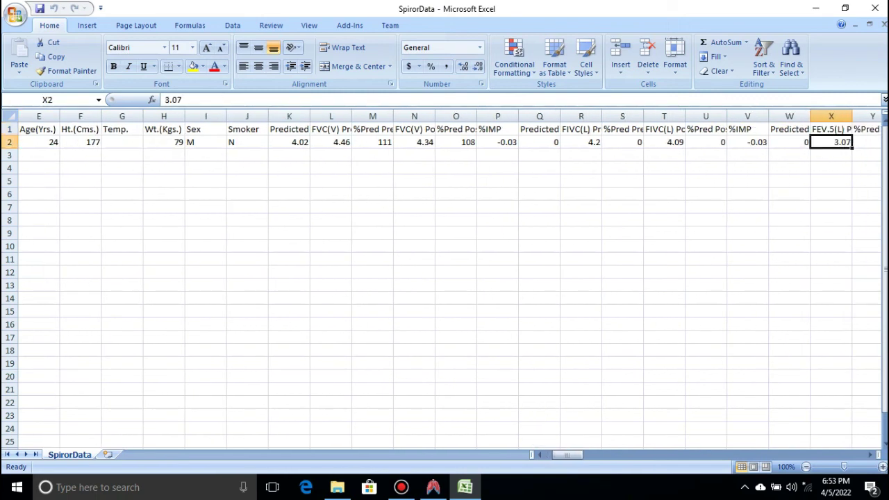
{"action": "key", "text": "Right"}
{"action": "key", "text": "Right"}
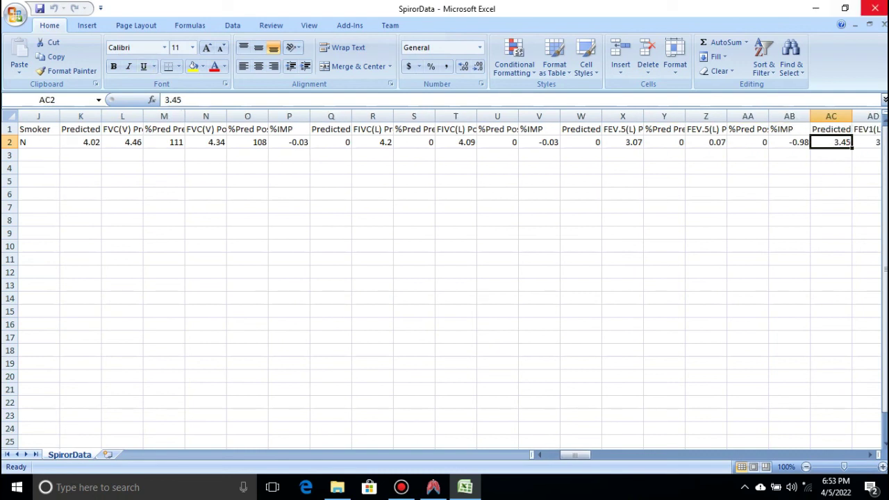
{"action": "key", "text": "alt+F4"}
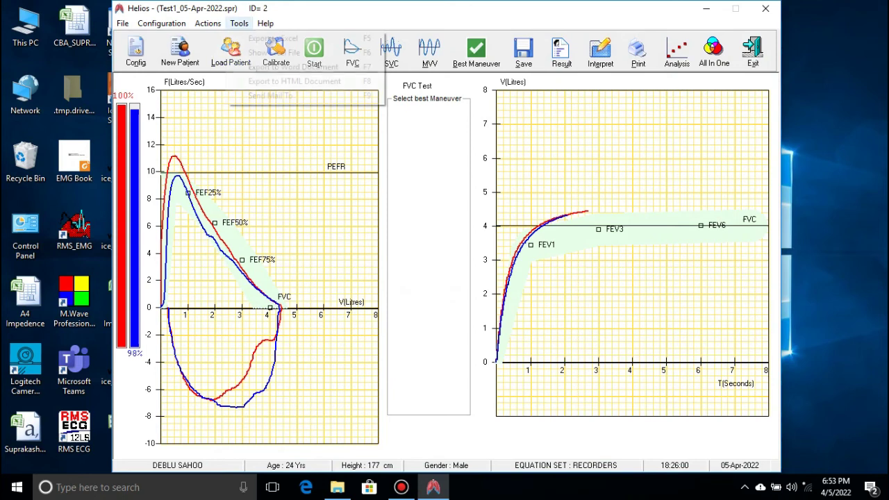
Switch the display to the SVC test
{"action": "left_click", "coordinate": [239, 23]}
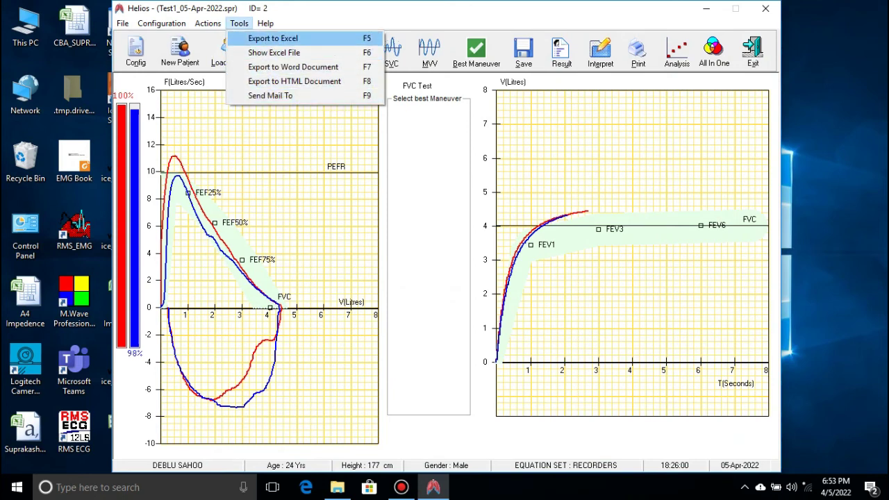
{"action": "key", "text": "Escape"}
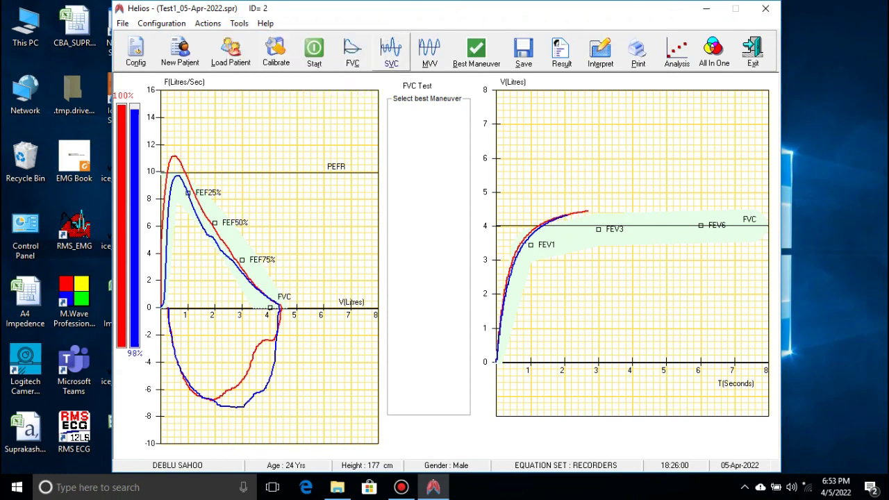
{"action": "left_click", "coordinate": [391, 52]}
Export the SVC results to SpirorData.csv, confirm, and open the file in Excel
{"action": "left_click", "coordinate": [239, 23]}
{"action": "mouse_move", "coordinate": [266, 23]}
{"action": "key", "text": "Left"}
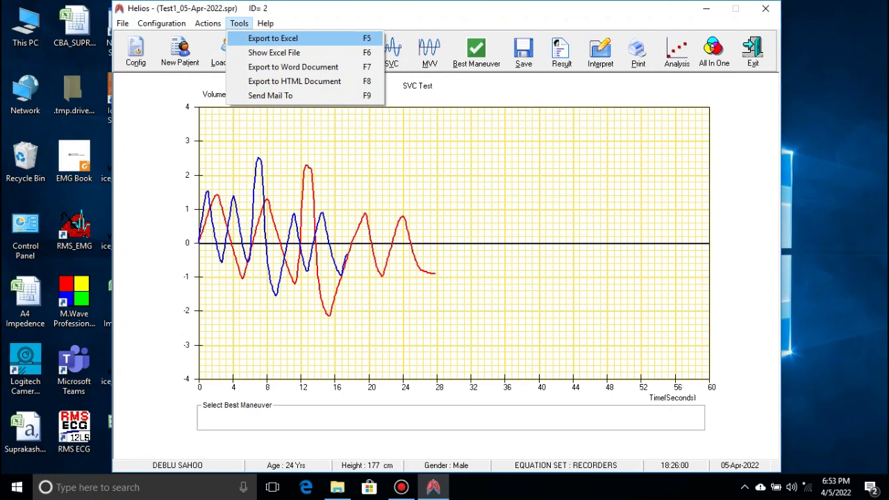
{"action": "key", "text": "Return"}
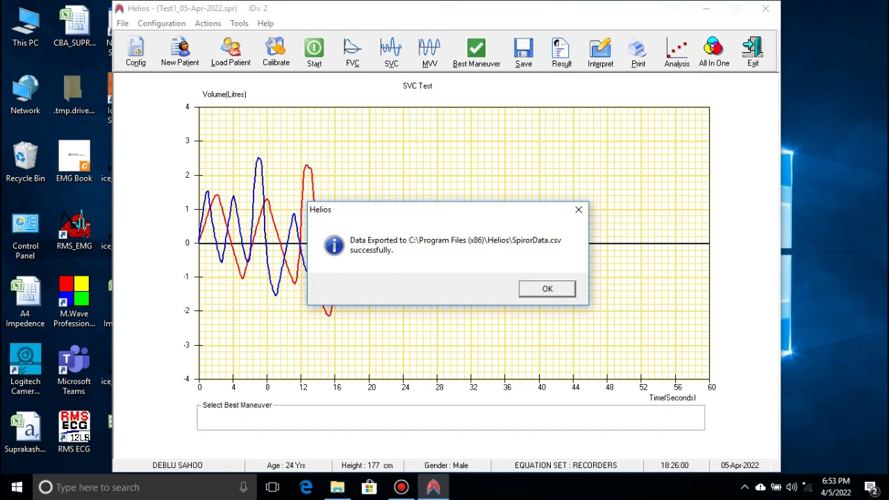
{"action": "key", "text": "Return"}
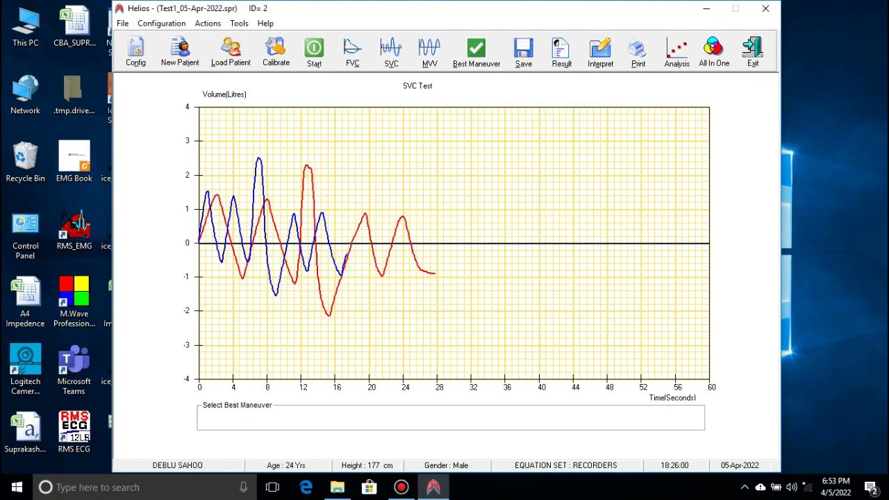
{"action": "left_click", "coordinate": [239, 23]}
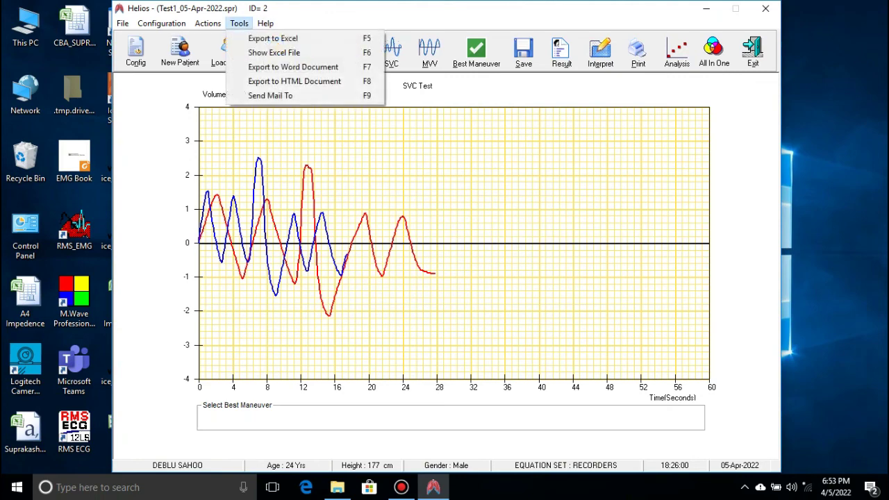
{"action": "left_click", "coordinate": [273, 52]}
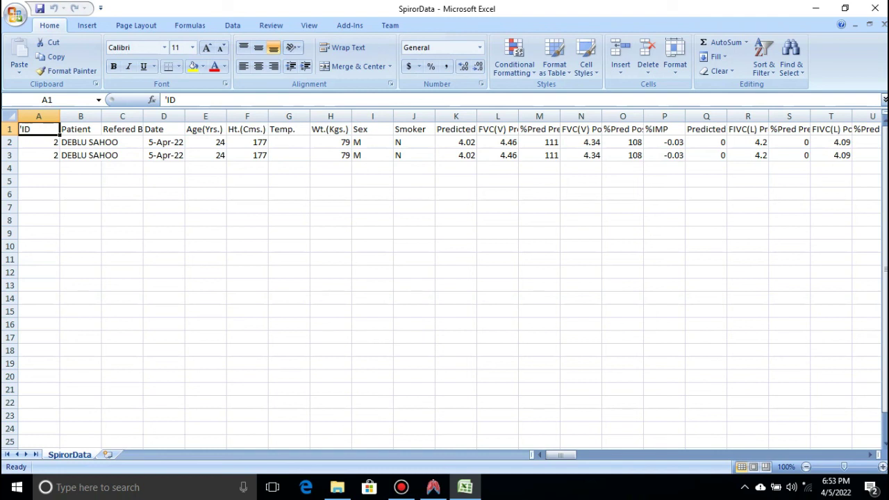
Check the second exported patient row at C3 in SpirorData, then close Excel
{"action": "left_click", "coordinate": [122, 154]}
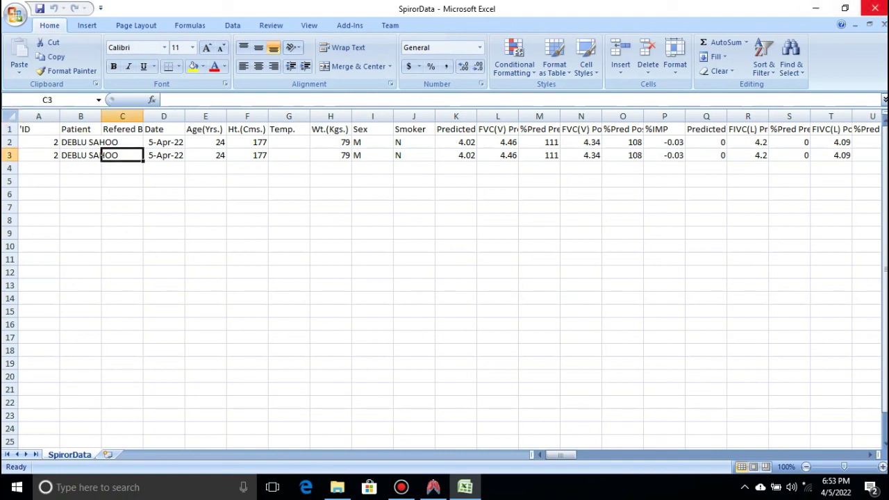
{"action": "left_click", "coordinate": [875, 8]}
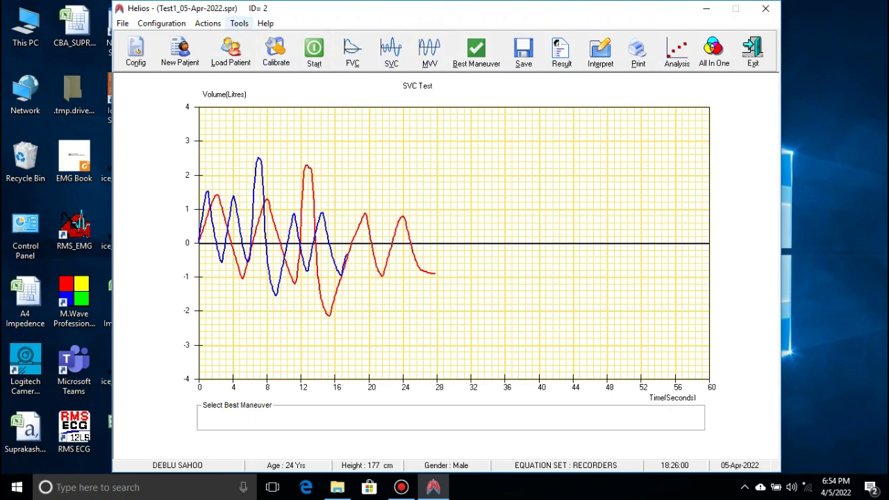
Open SpirorData from C:\Program Files (x86)\Helios in Excel
{"action": "left_click", "coordinate": [239, 23]}
{"action": "left_click", "coordinate": [272, 51]}
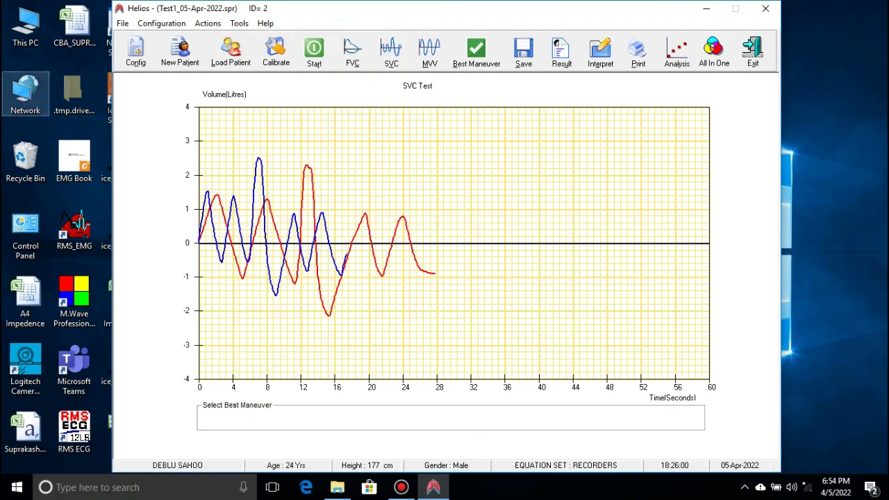
{"action": "double_click", "coordinate": [25, 27]}
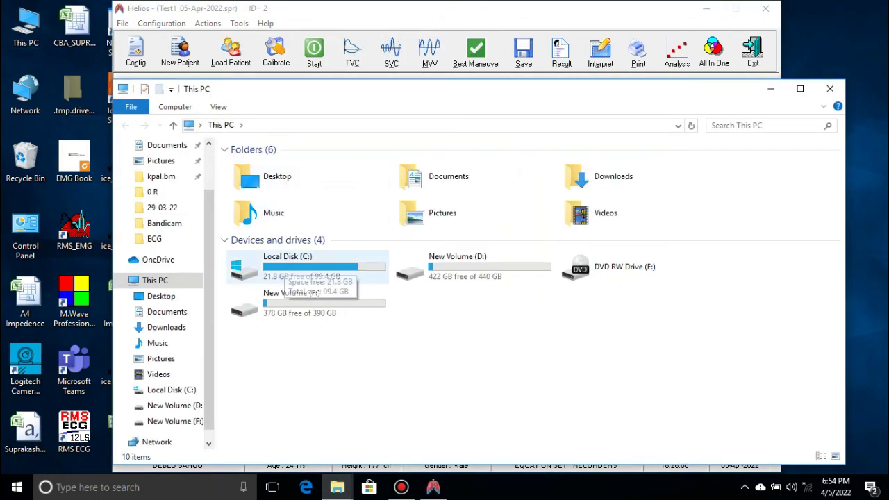
{"action": "double_click", "coordinate": [286, 264]}
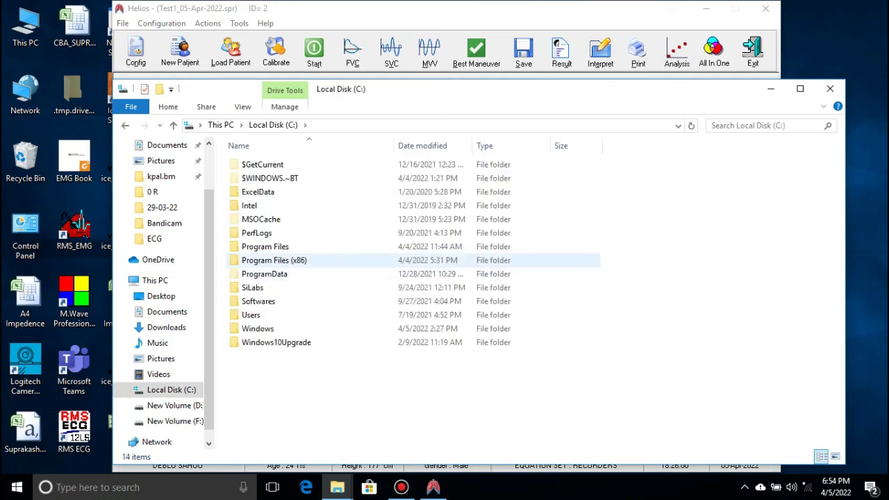
{"action": "double_click", "coordinate": [274, 260]}
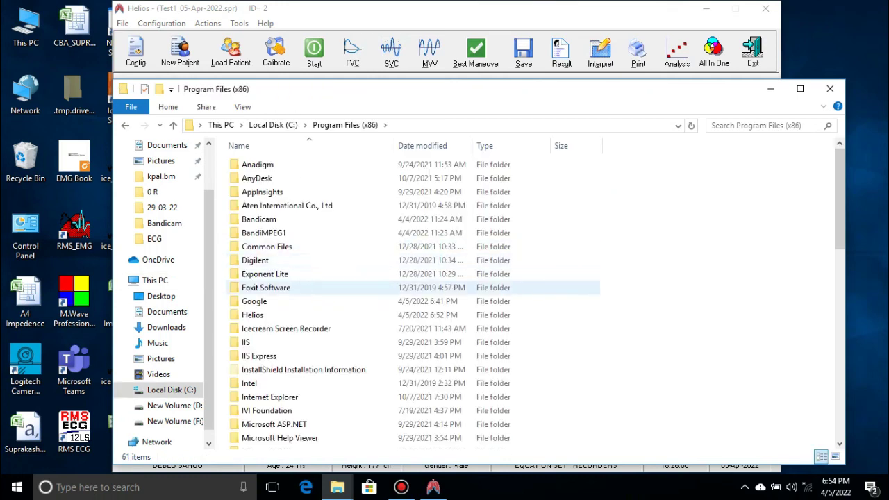
{"action": "double_click", "coordinate": [253, 315]}
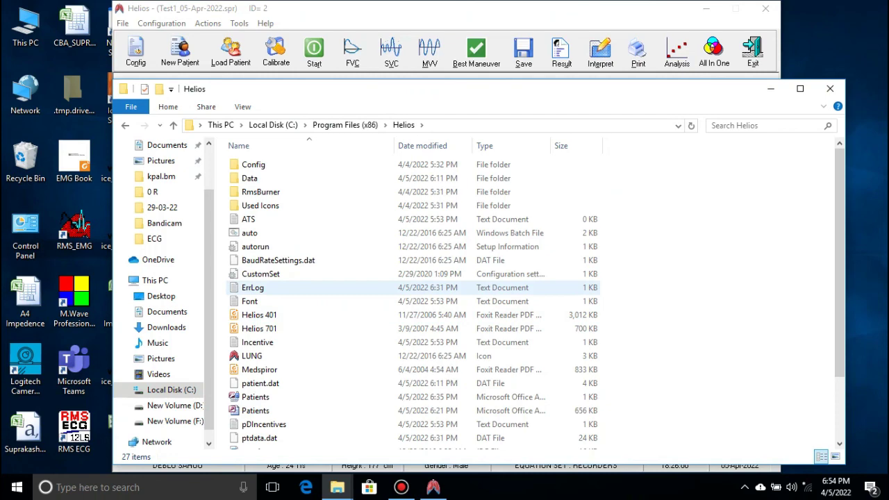
{"action": "scroll", "coordinate": [313, 180], "scroll_direction": "down", "scroll_amount": 2}
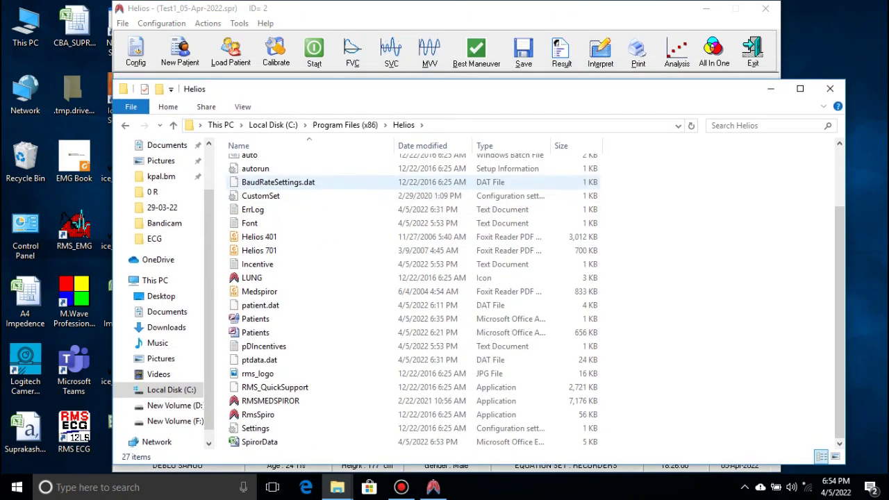
{"action": "double_click", "coordinate": [259, 442]}
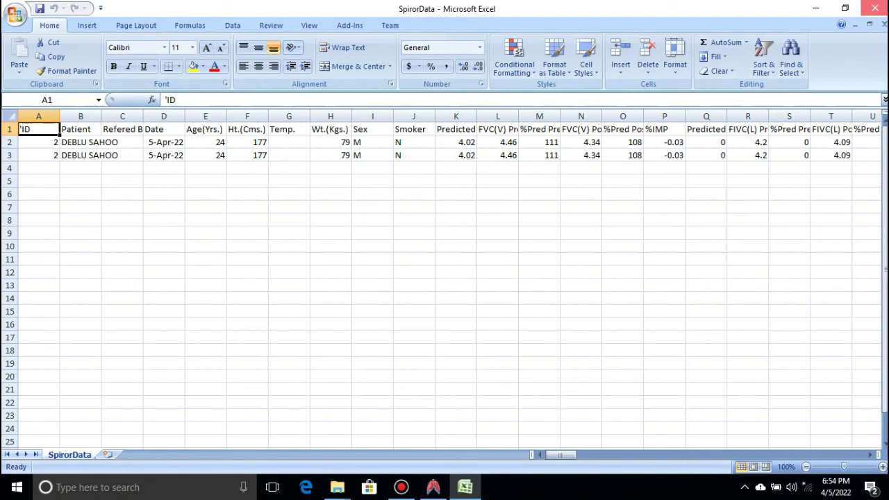
Close Excel, the Helios folder window and the Helios application
{"action": "left_click", "coordinate": [875, 8]}
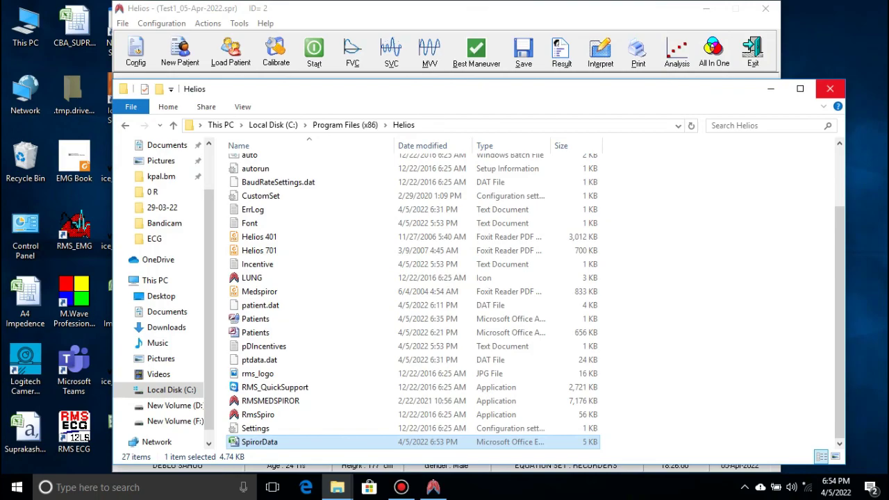
{"action": "left_click", "coordinate": [830, 89]}
{"action": "left_click", "coordinate": [753, 49]}
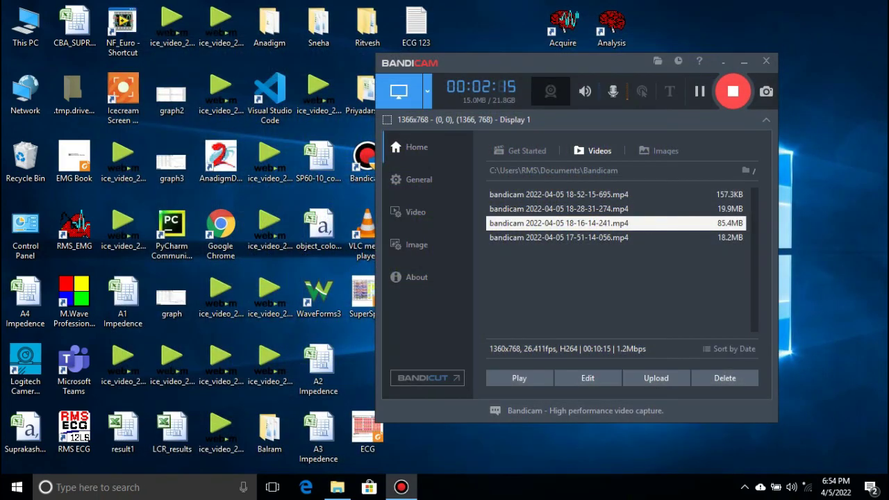